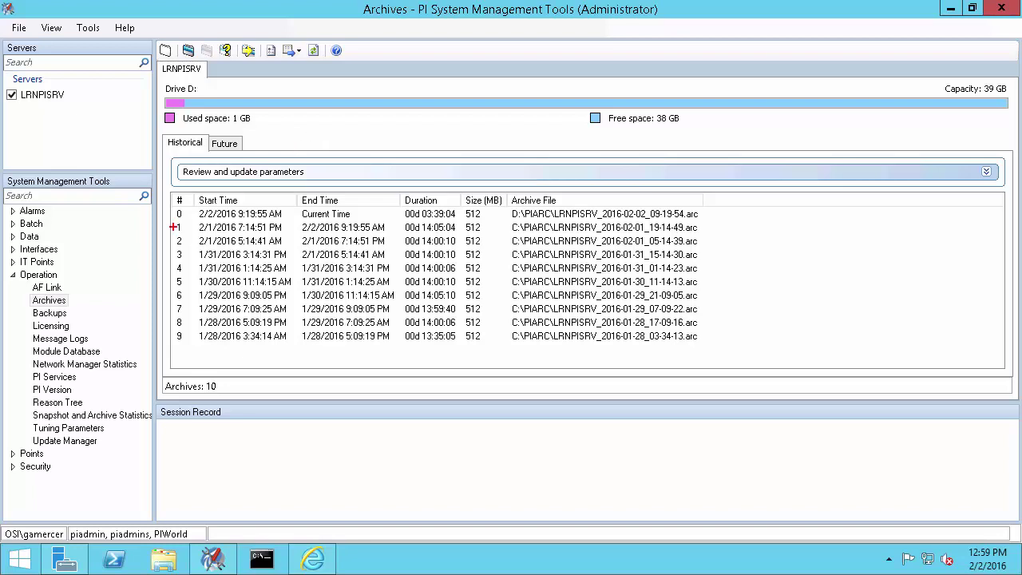
- Review the C:\PIARC archive list in SMT and bring up File Explorer at This PC
{"action": "left_click_drag", "start_coordinate": [73, 289], "coordinate": [29, 309]}
{"action": "mouse_move", "coordinate": [508, 342]}
{"action": "left_mouse_down"}
{"action": "mouse_move", "coordinate": [557, 223]}
{"action": "mouse_move", "coordinate": [491, 222]}
{"action": "left_mouse_up"}
- Open C:\PIARC and D:\piarc in two side-by-side File Explorer windows
{"action": "left_click", "coordinate": [168, 561]}
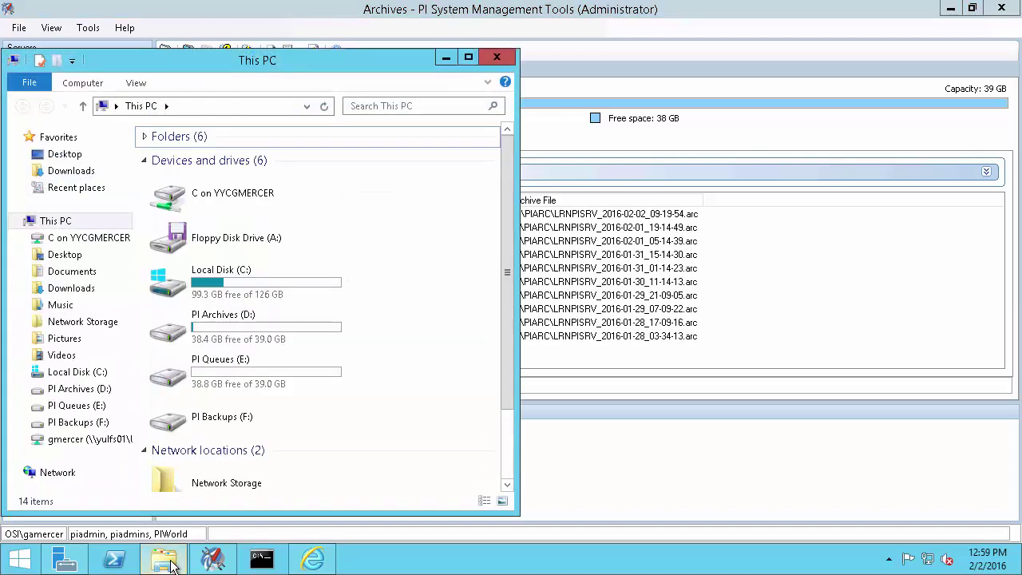
{"action": "double_click", "coordinate": [234, 282]}
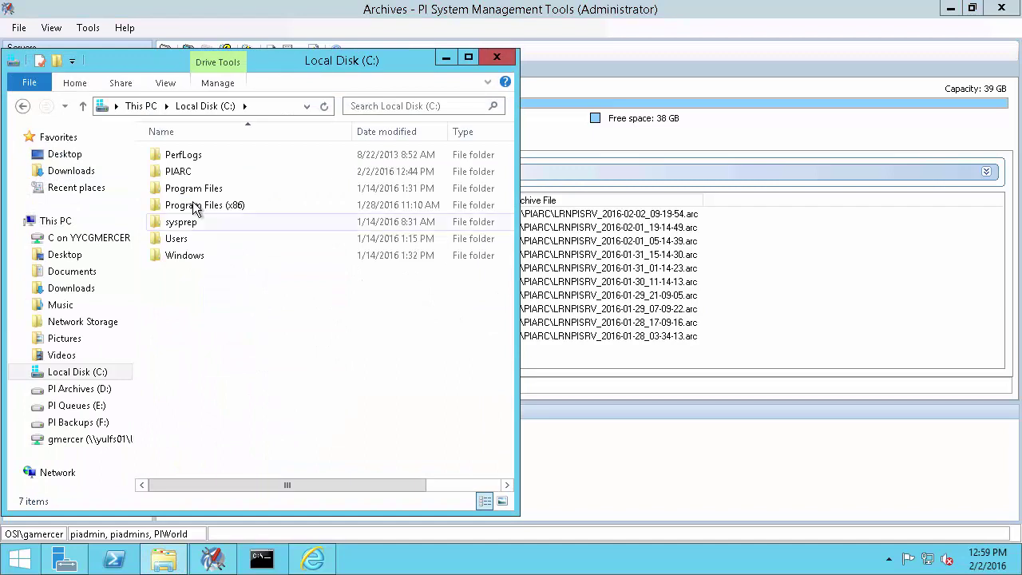
{"action": "double_click", "coordinate": [181, 171]}
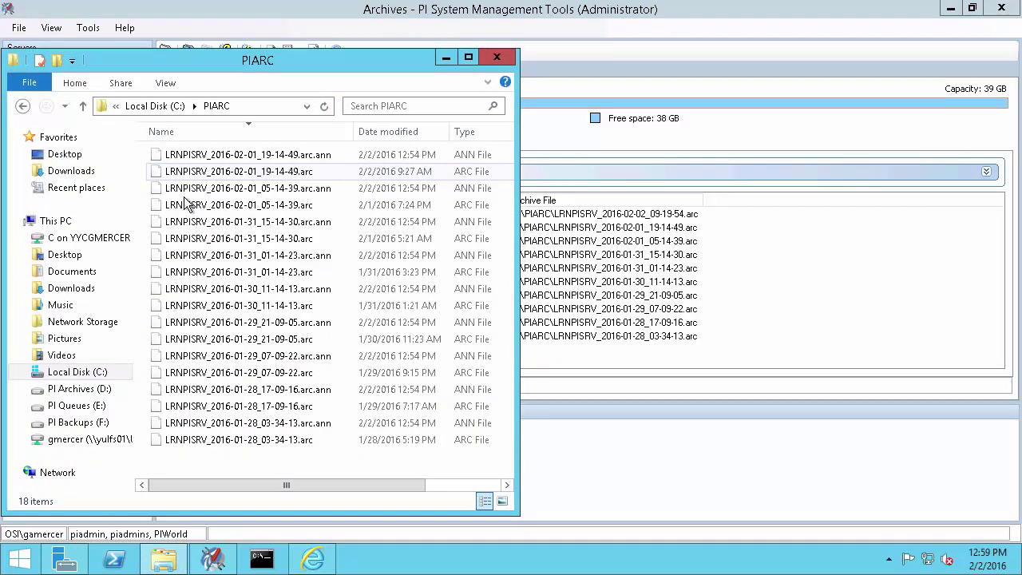
{"action": "right_click", "coordinate": [169, 562]}
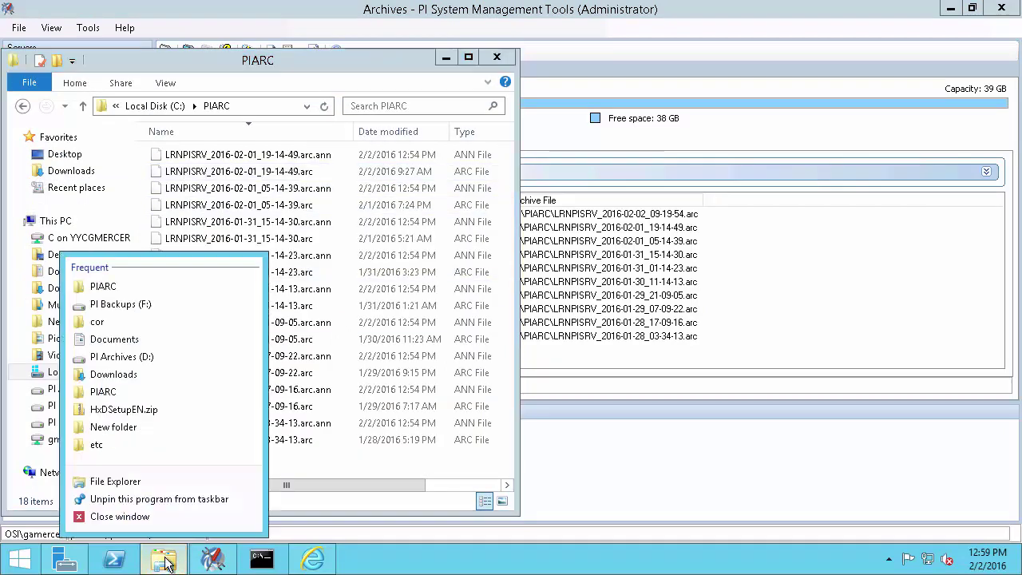
{"action": "left_click", "coordinate": [128, 480]}
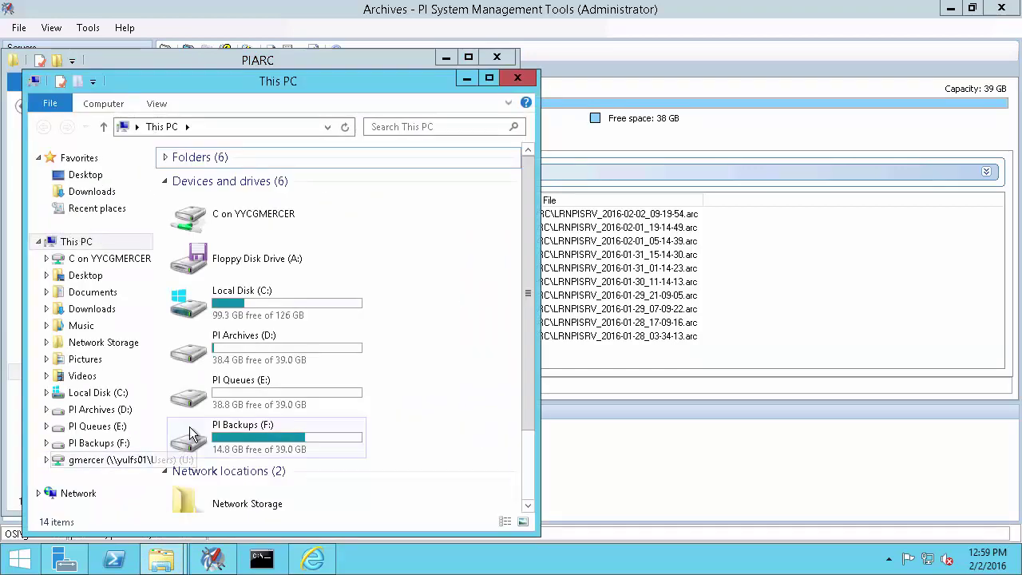
{"action": "mouse_move", "coordinate": [297, 83]}
{"action": "left_mouse_down"}
{"action": "mouse_move", "coordinate": [771, 53]}
{"action": "mouse_move", "coordinate": [781, 63]}
{"action": "left_mouse_up"}
{"action": "left_click", "coordinate": [759, 324]}
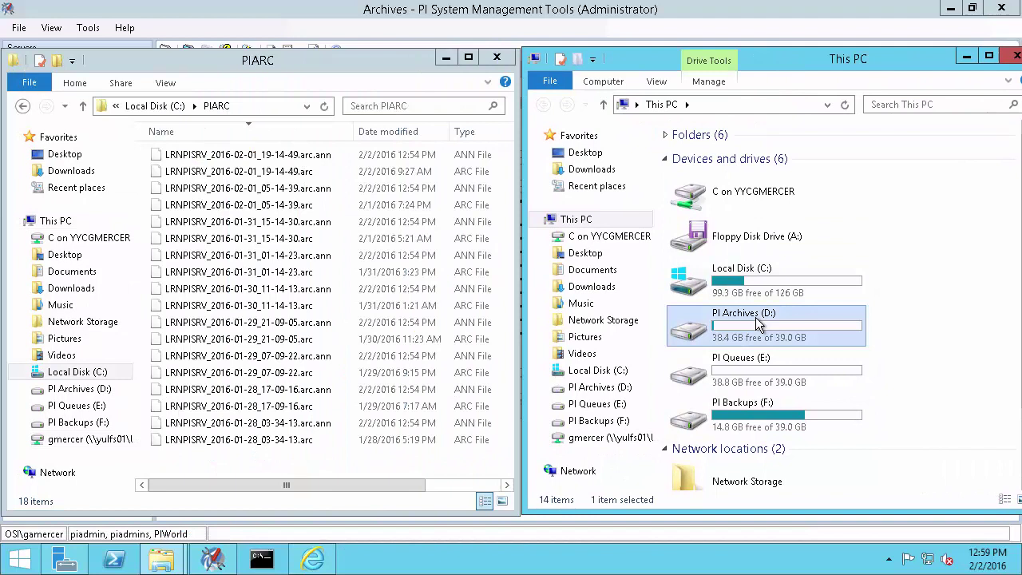
{"action": "double_click", "coordinate": [756, 317]}
{"action": "double_click", "coordinate": [692, 159]}
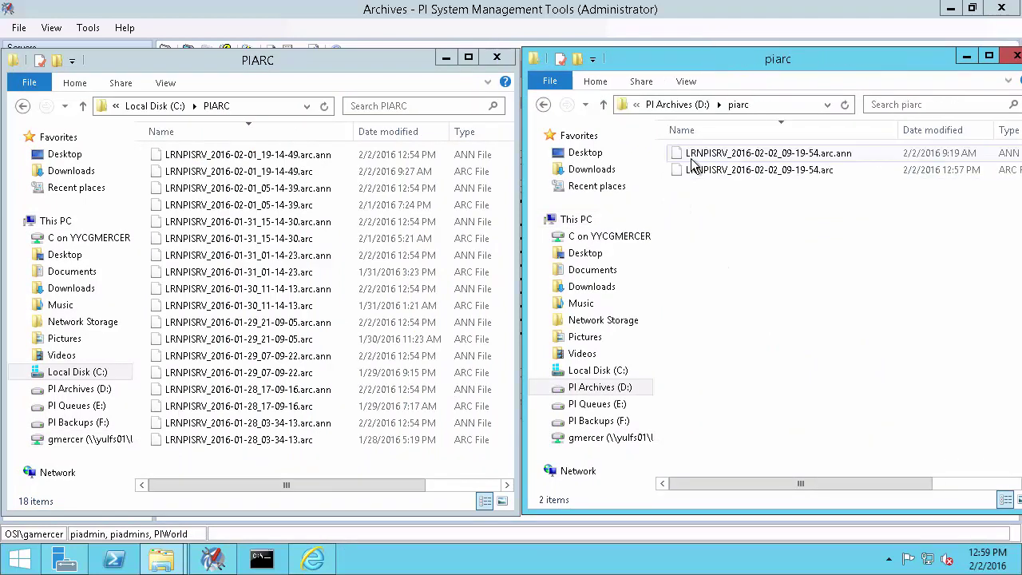
- Try moving the 2016-02-01_19-14-49 archive to D:\piarc, then cancel the file-in-use error
{"action": "right_click", "coordinate": [276, 179]}
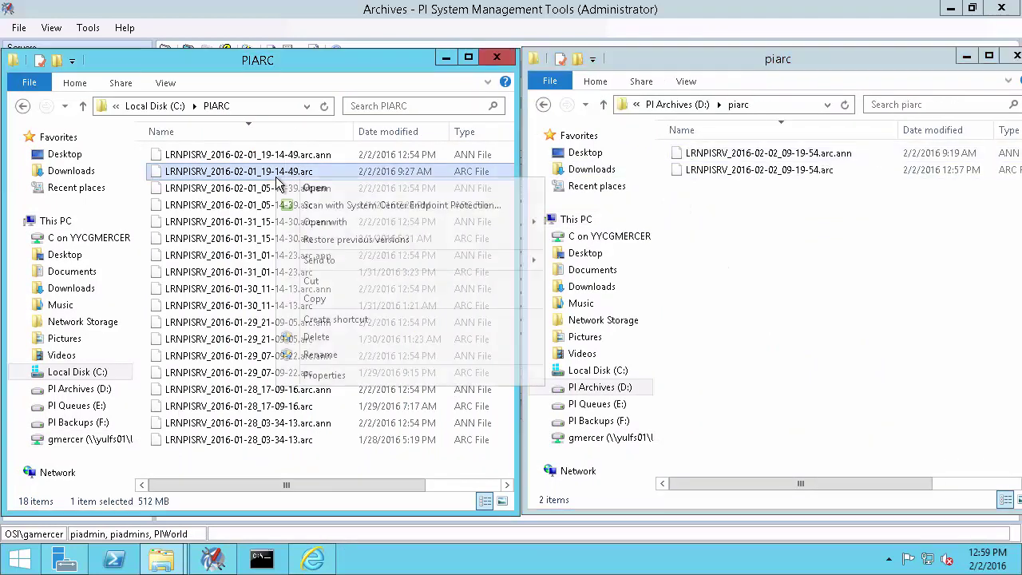
{"action": "left_click", "coordinate": [333, 286]}
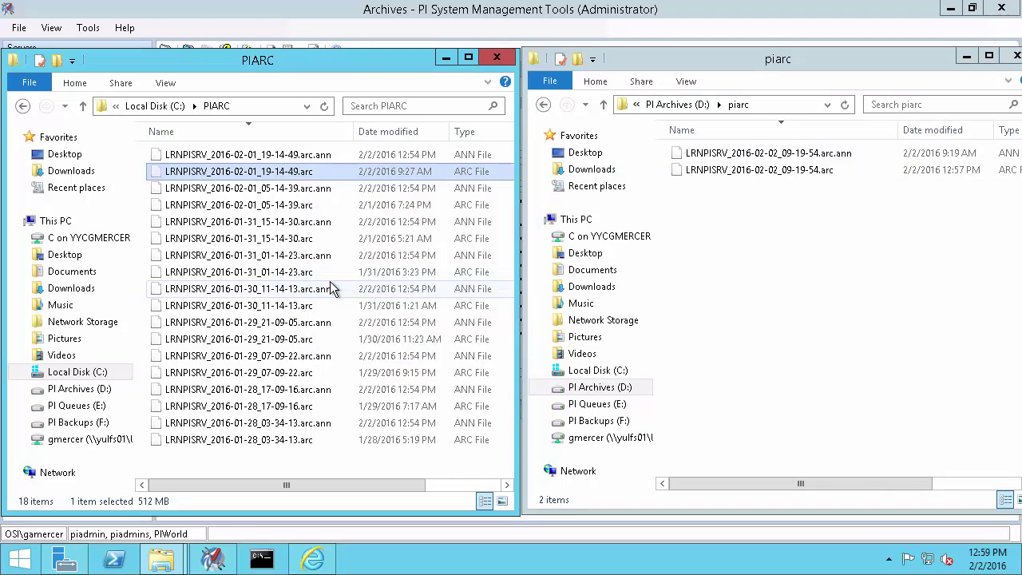
{"action": "right_click", "coordinate": [697, 214]}
{"action": "left_click", "coordinate": [748, 319]}
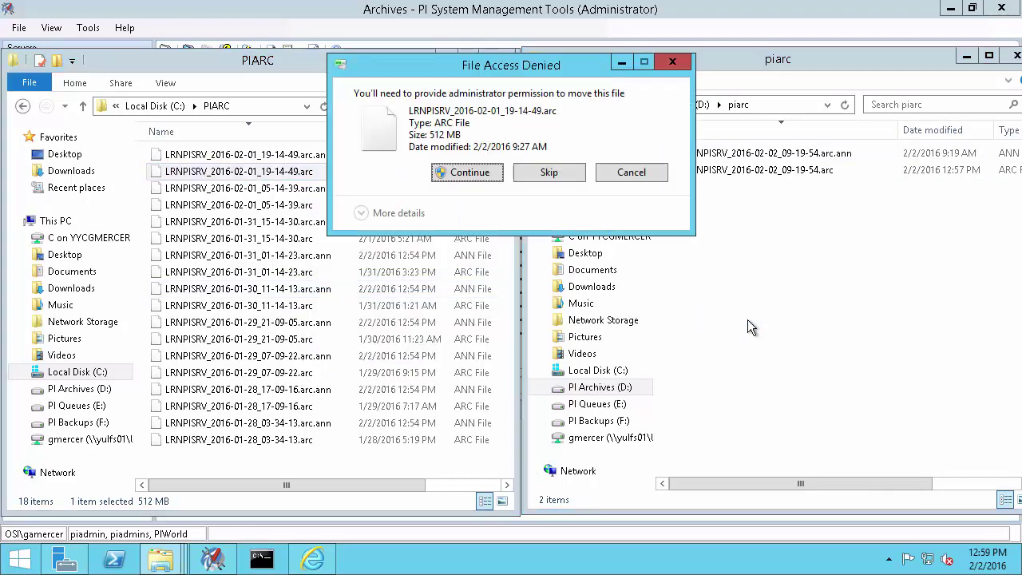
{"action": "left_click", "coordinate": [470, 172]}
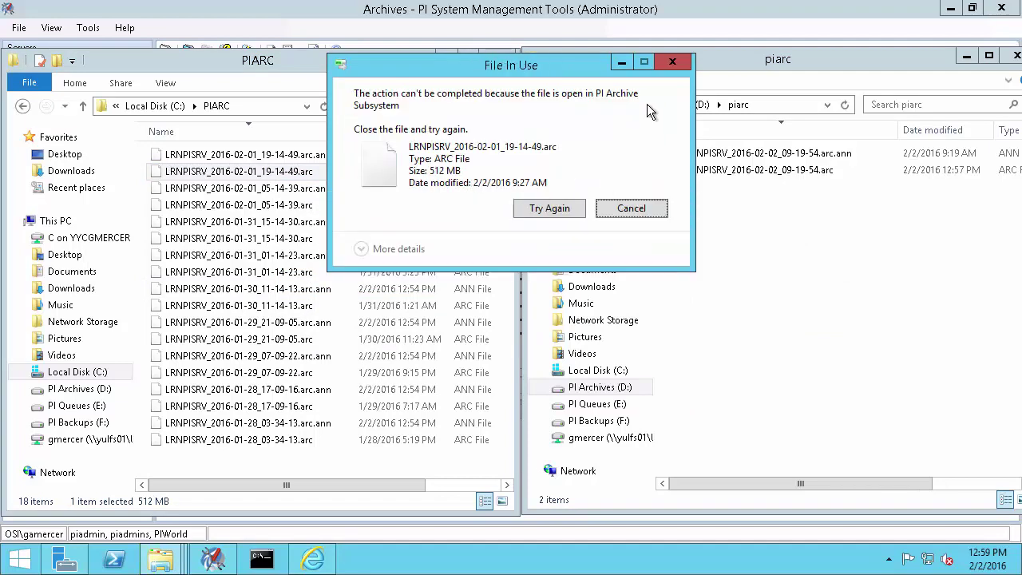
{"action": "left_click_drag", "start_coordinate": [649, 86], "coordinate": [344, 122]}
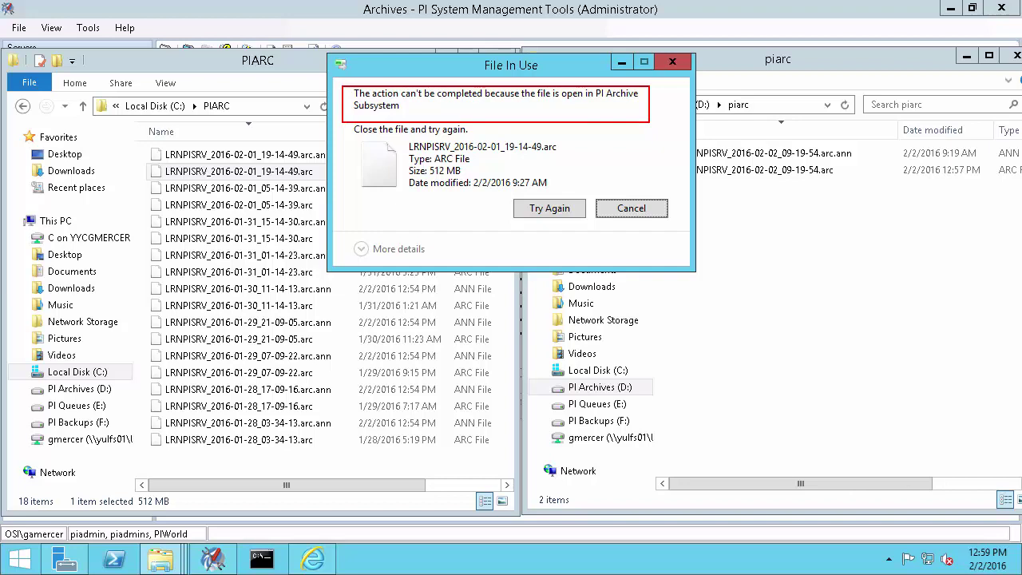
{"action": "left_click", "coordinate": [631, 208]}
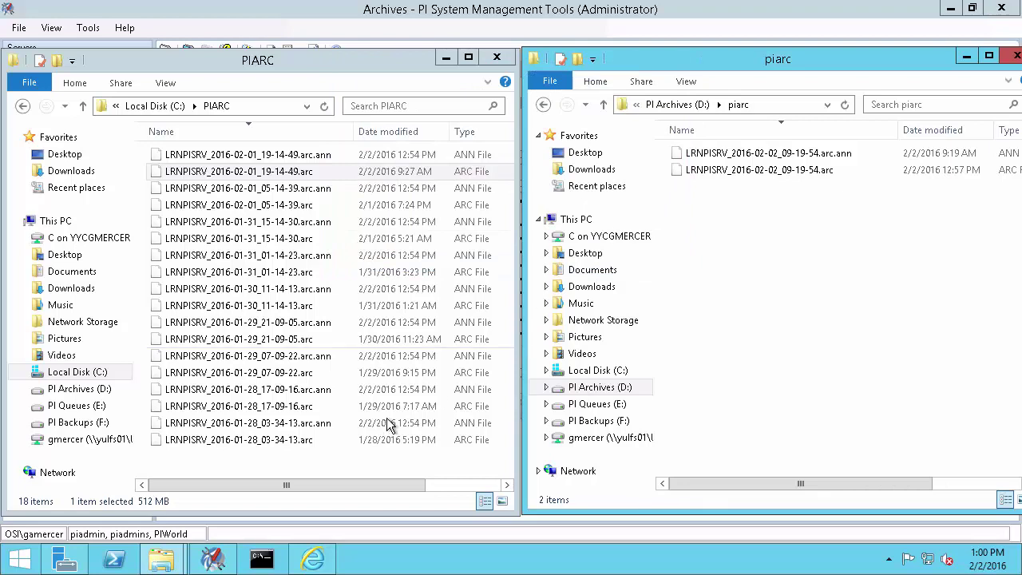
- Select both 2/1/2016 archives in SMT and choose Unregister archive
{"action": "left_click", "coordinate": [214, 559]}
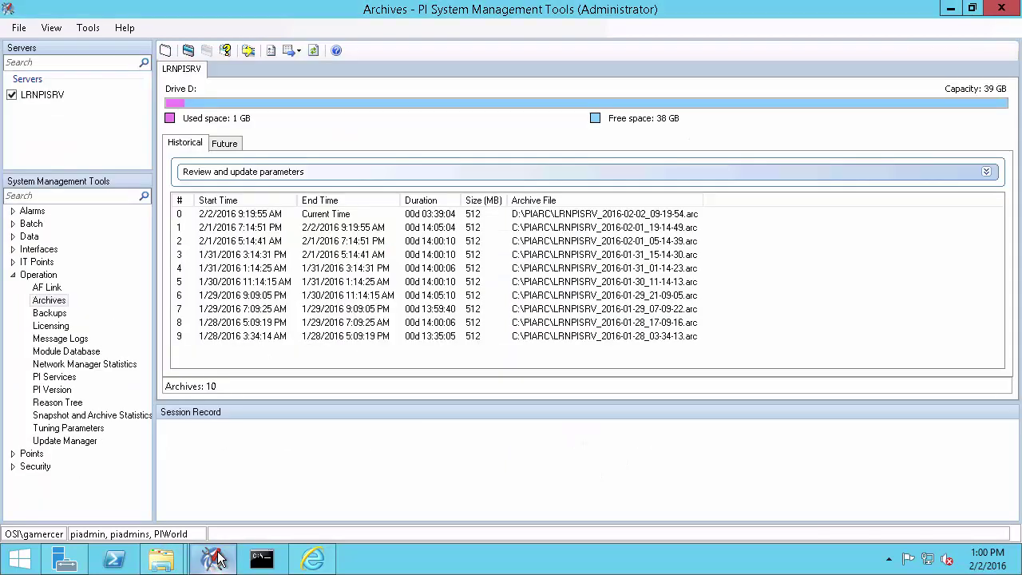
{"action": "left_click", "coordinate": [479, 229]}
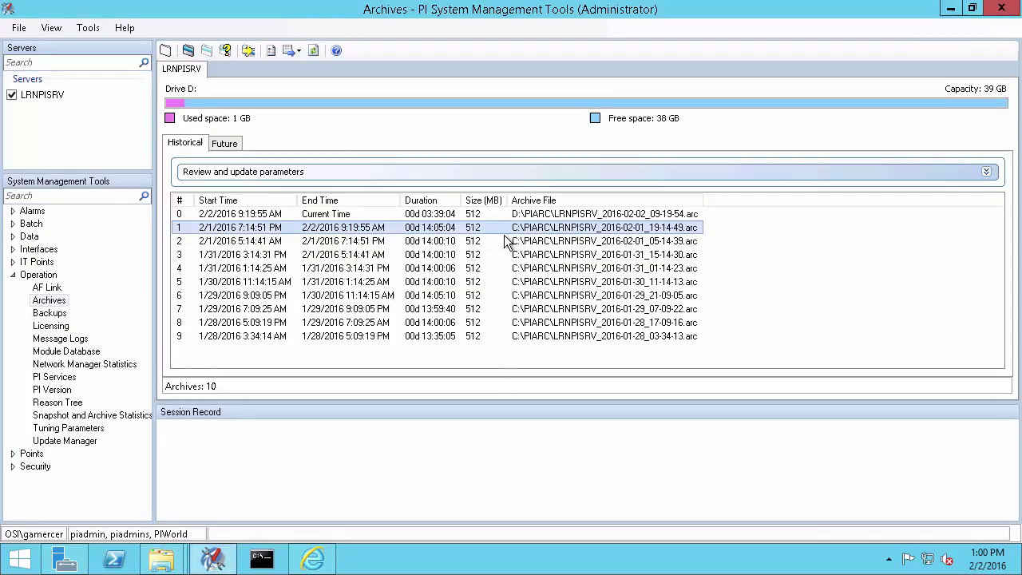
{"action": "right_click", "coordinate": [535, 242]}
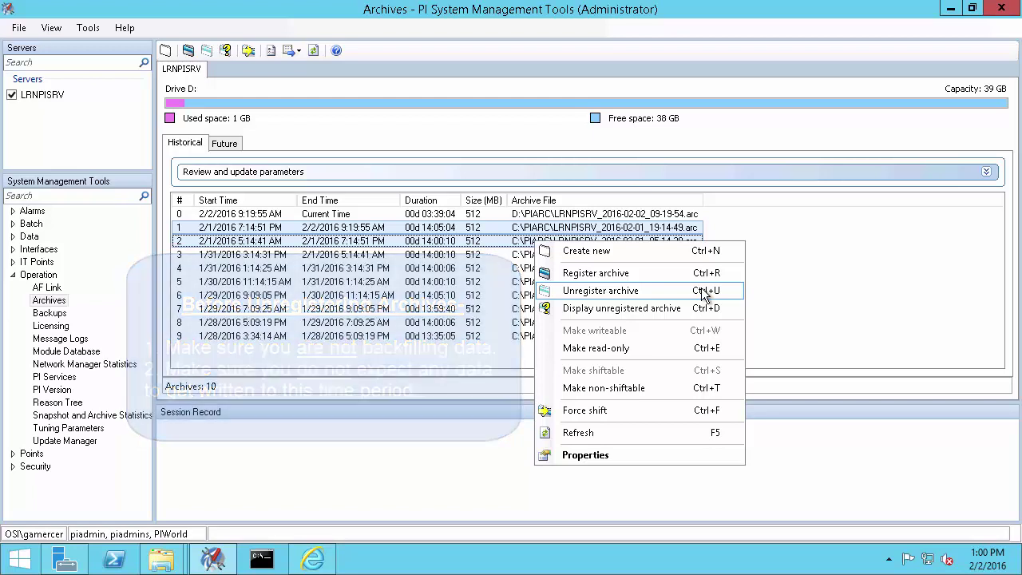
- Confirm unregistering both 2/1/2016 archives and refresh the list to show the gap
{"action": "left_click", "coordinate": [702, 292]}
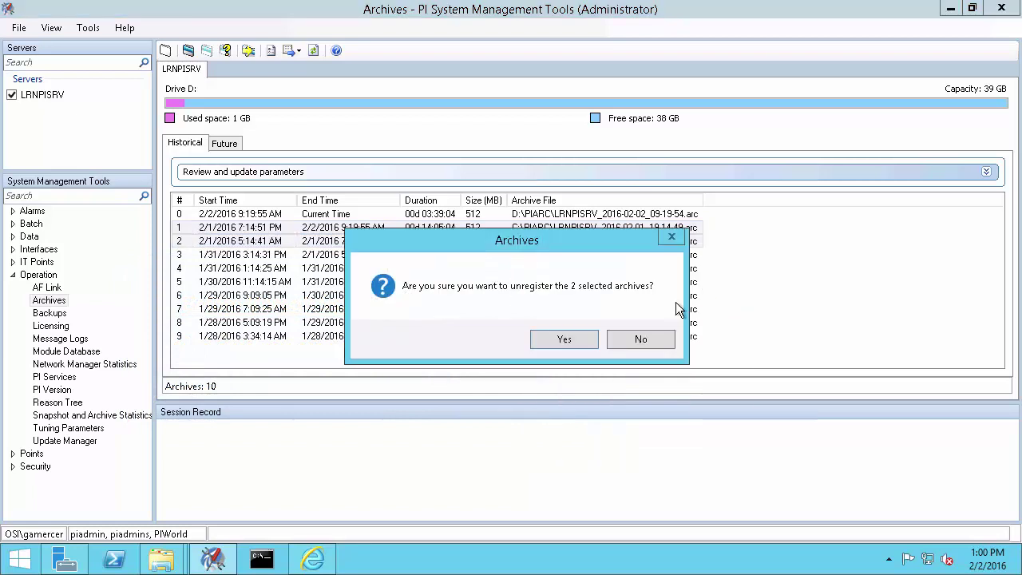
{"action": "left_click", "coordinate": [564, 341]}
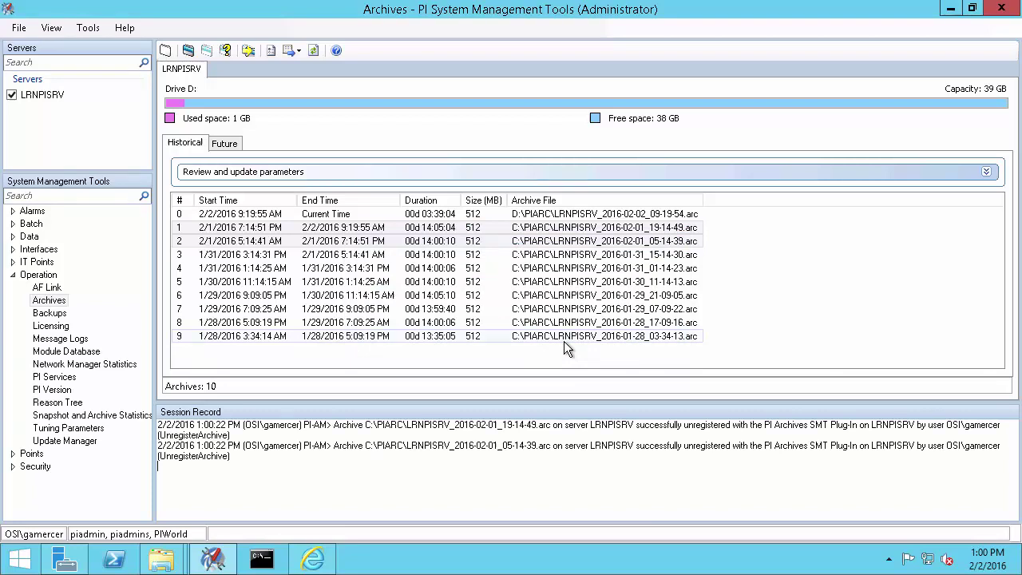
{"action": "left_click", "coordinate": [564, 341]}
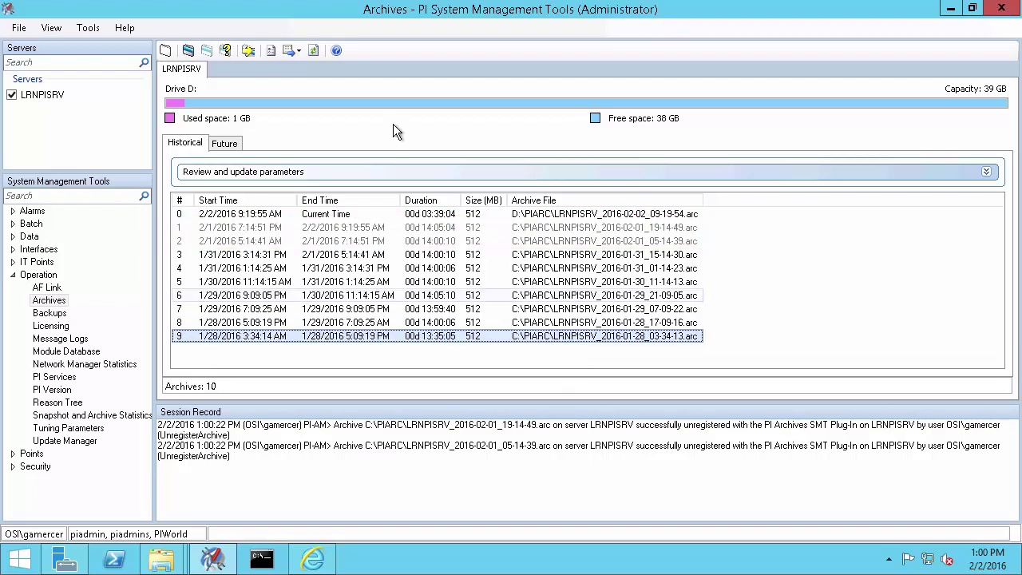
{"action": "left_click", "coordinate": [314, 50]}
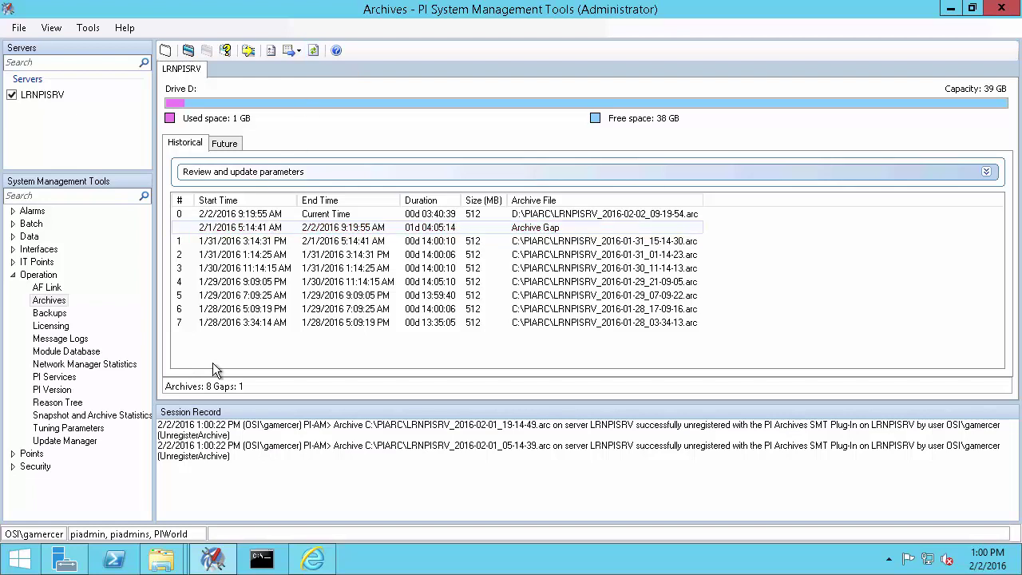
- Cut the two 2016-02-01 .arc and .arc.ann files from C:\PIARC
{"action": "left_click", "coordinate": [103, 491]}
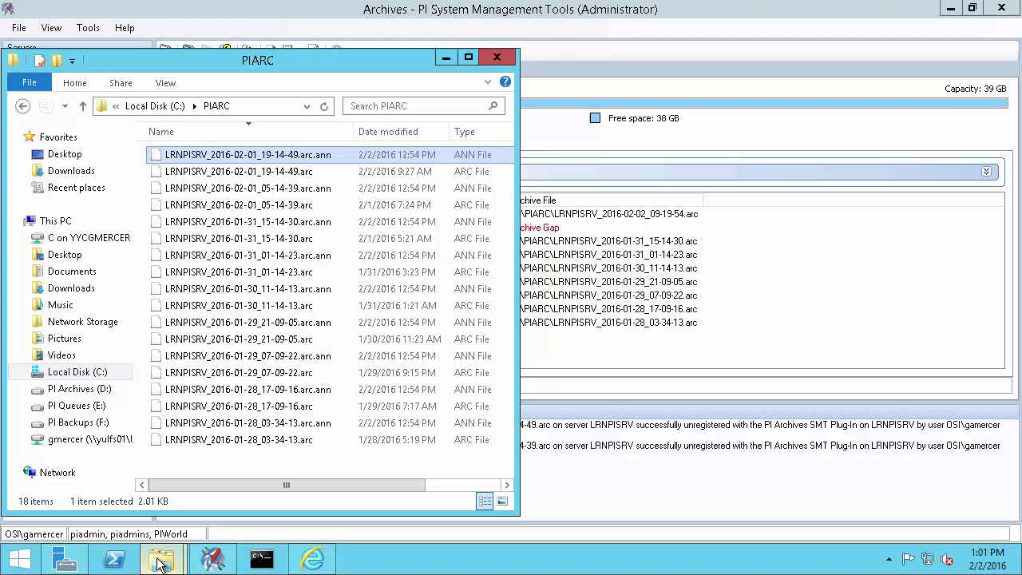
{"action": "mouse_move", "coordinate": [161, 559]}
{"action": "left_click", "coordinate": [265, 477]}
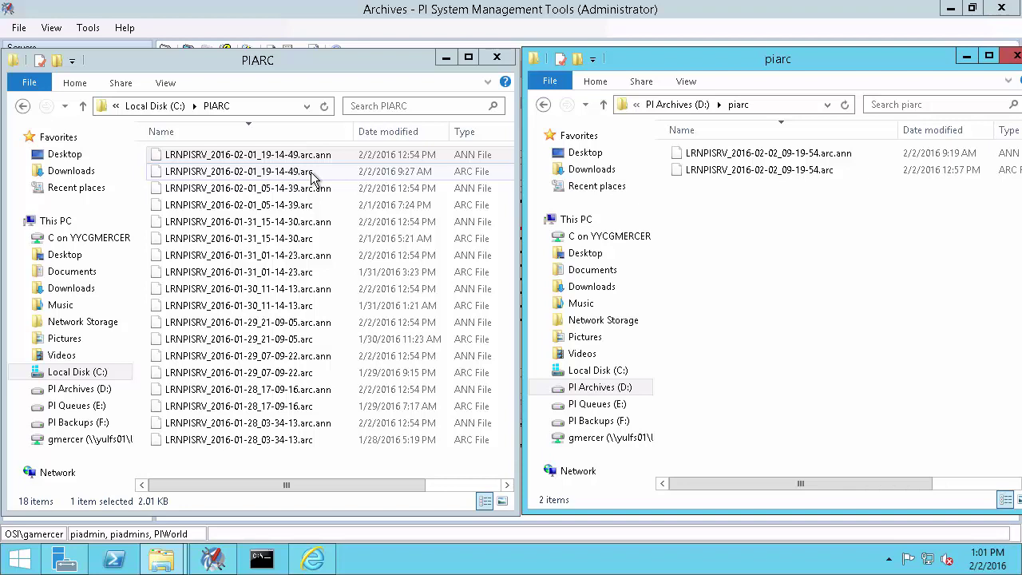
{"action": "left_click", "coordinate": [319, 204]}
{"action": "left_click", "coordinate": [319, 171], "text": "ctrl"}
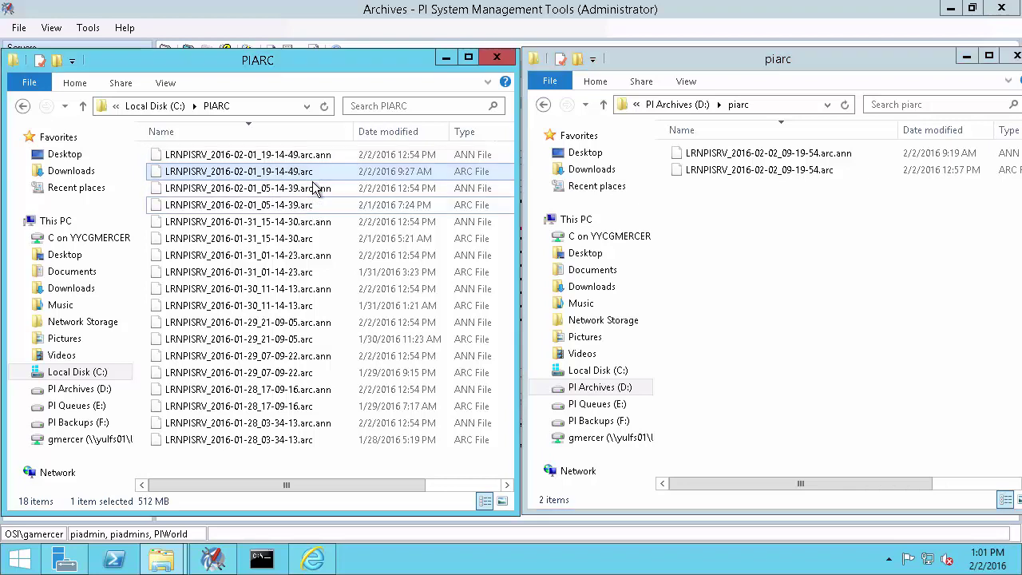
{"action": "left_click", "coordinate": [314, 191], "text": "ctrl"}
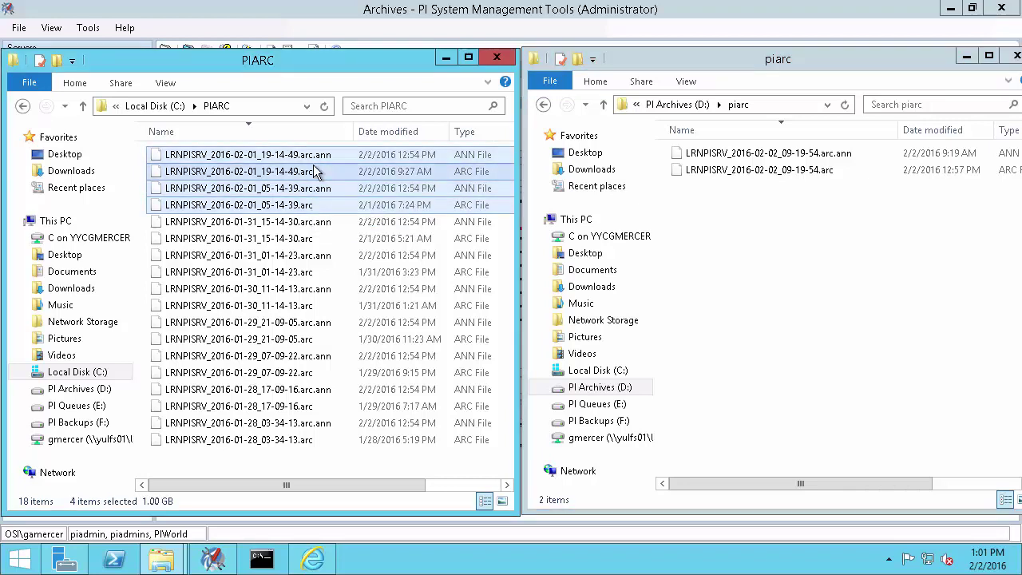
{"action": "right_click", "coordinate": [313, 168]}
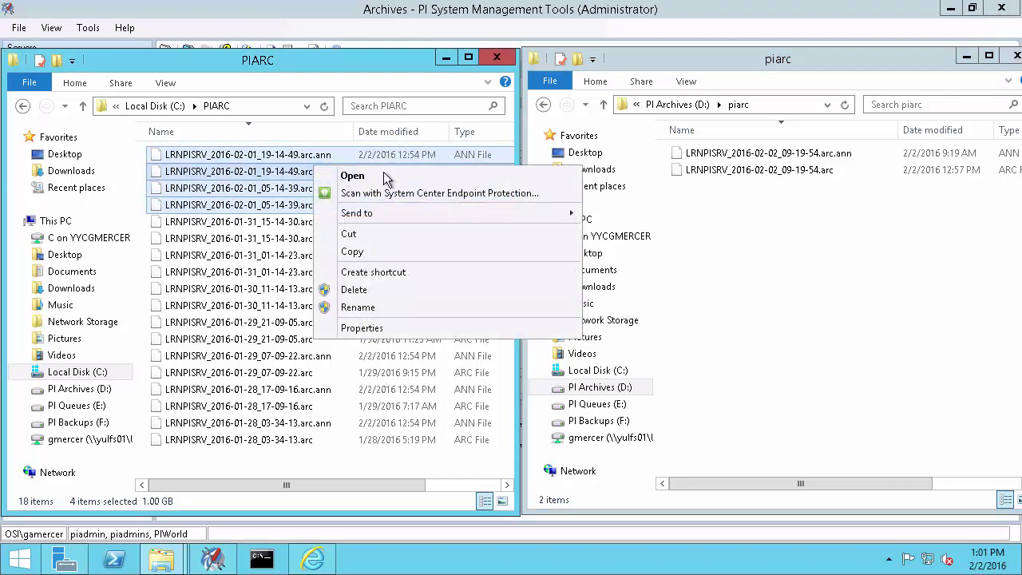
{"action": "left_click", "coordinate": [382, 234]}
- Paste the four archive files into D:\piarc with administrator permission
{"action": "left_click", "coordinate": [691, 238]}
{"action": "right_click", "coordinate": [692, 238]}
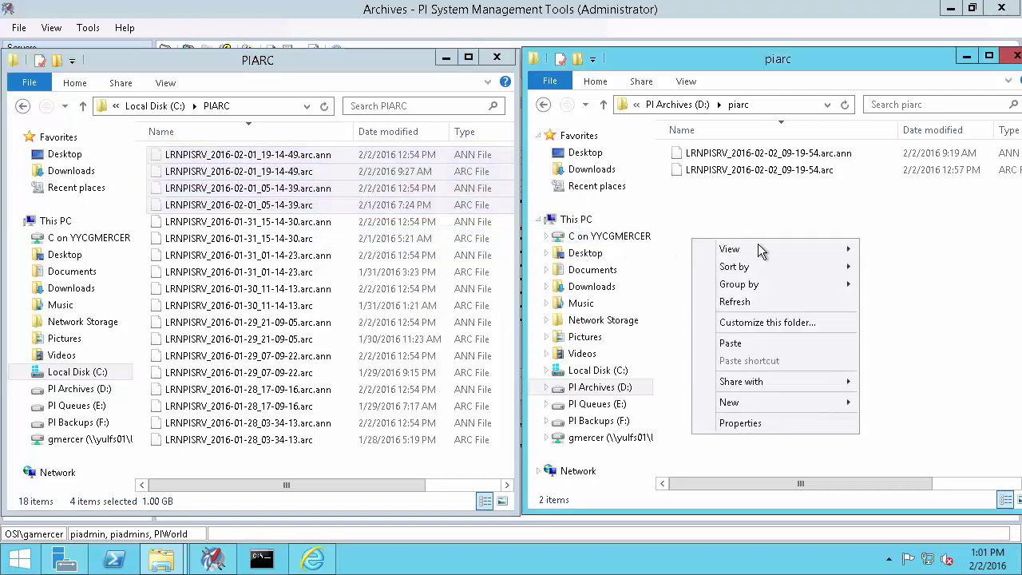
{"action": "left_click", "coordinate": [756, 342]}
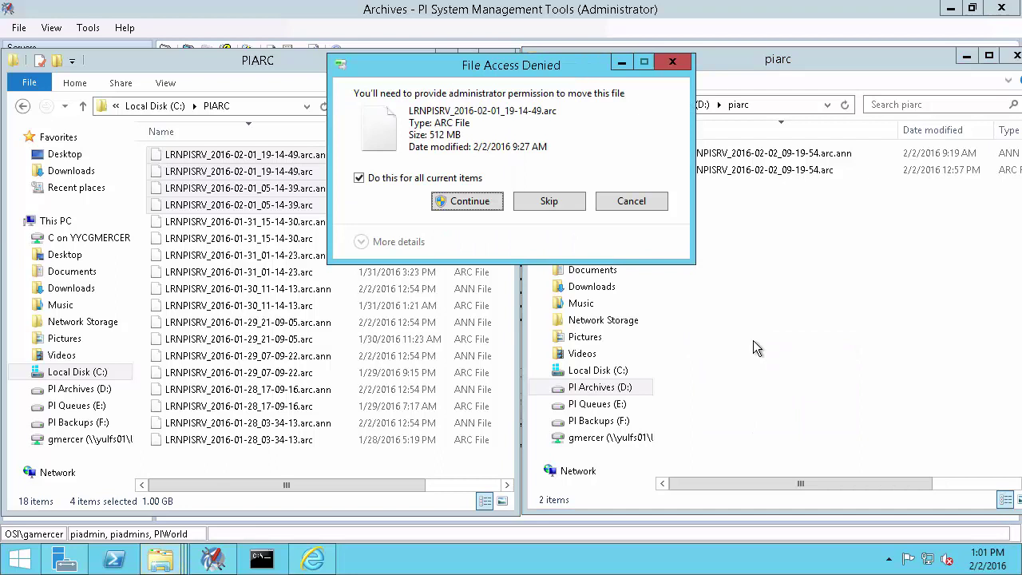
{"action": "left_click", "coordinate": [467, 203]}
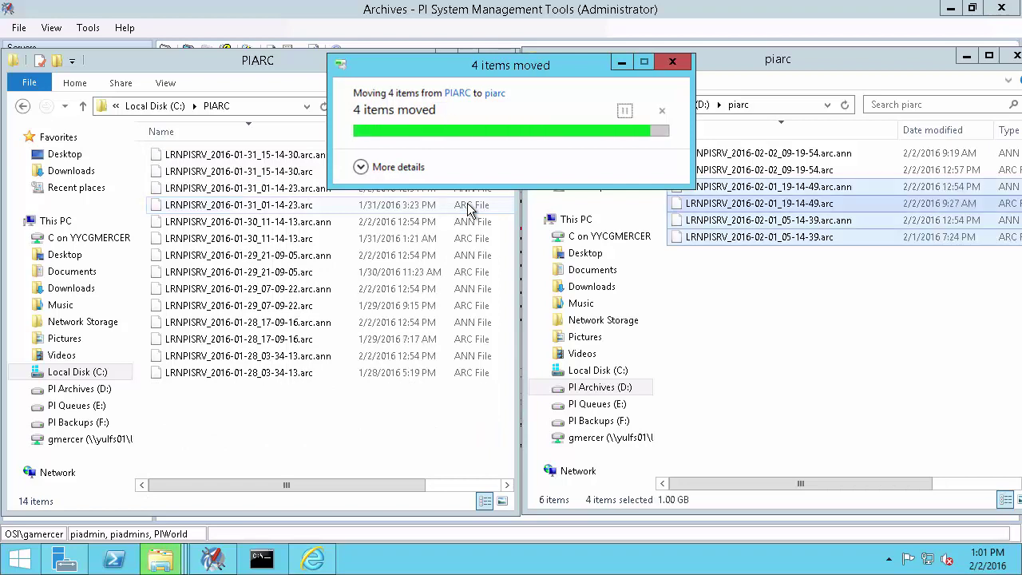
{"action": "left_click", "coordinate": [212, 559]}
- Register both 2016-02-01 archive files from D:\piarc into the archive gap
{"action": "right_click", "coordinate": [329, 232]}
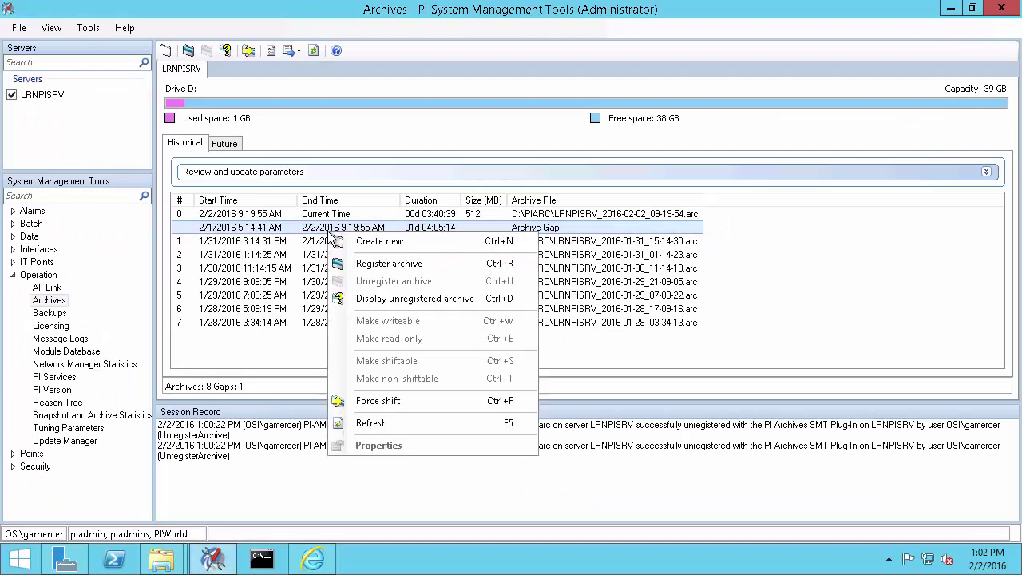
{"action": "left_click", "coordinate": [414, 265]}
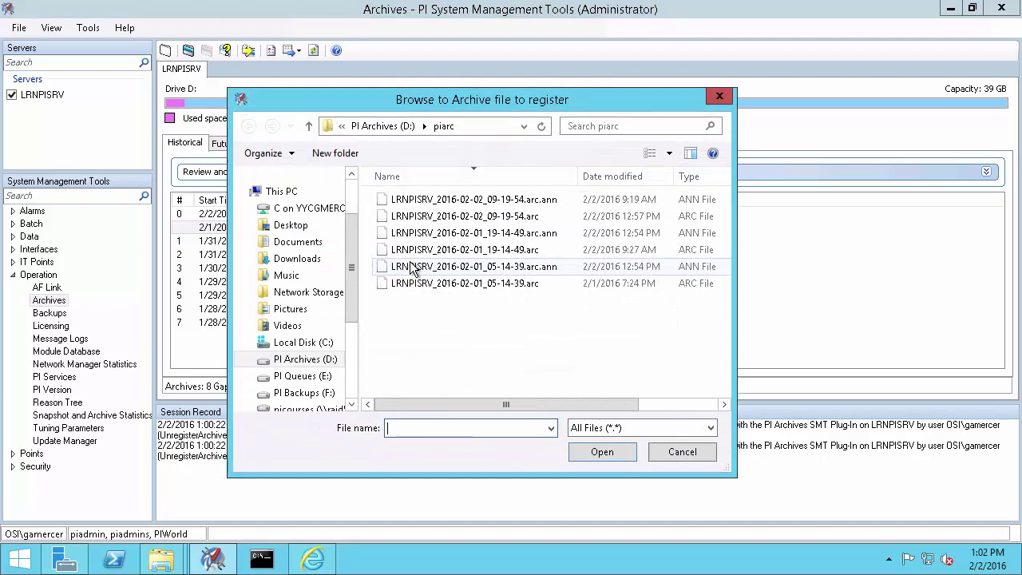
{"action": "left_click", "coordinate": [318, 361]}
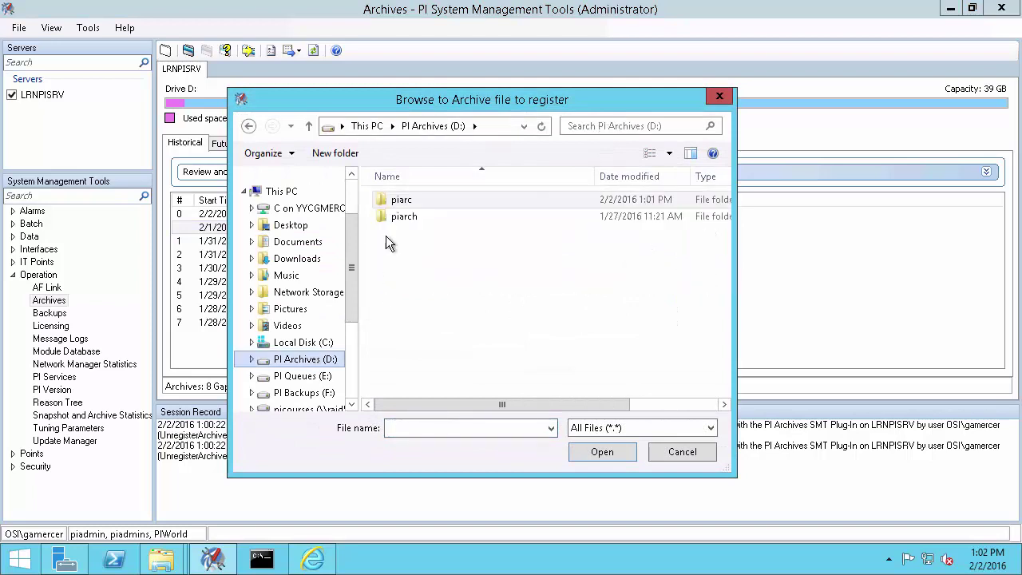
{"action": "left_click", "coordinate": [405, 203]}
{"action": "double_click", "coordinate": [405, 203]}
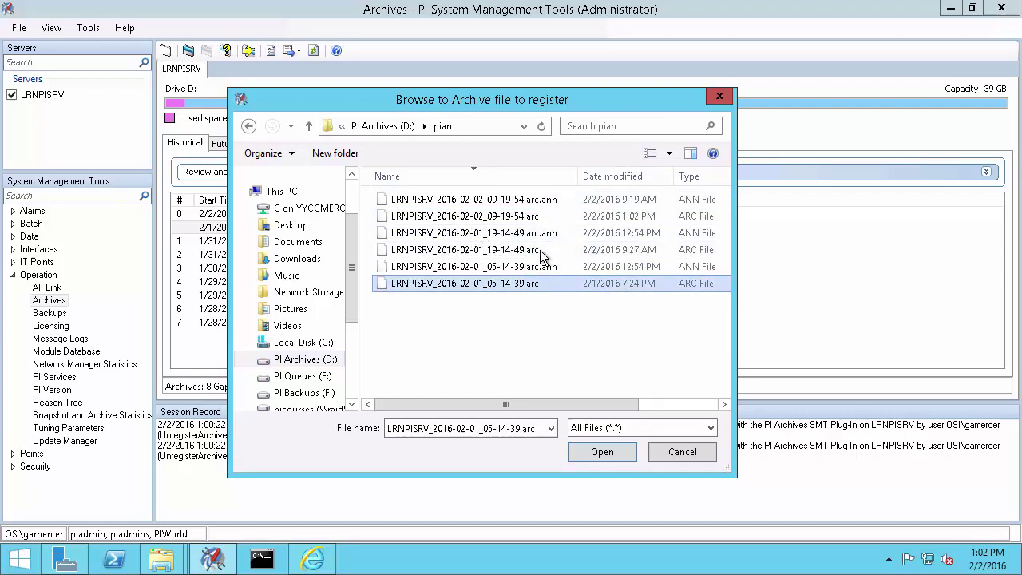
{"action": "left_click", "coordinate": [519, 250], "text": "ctrl"}
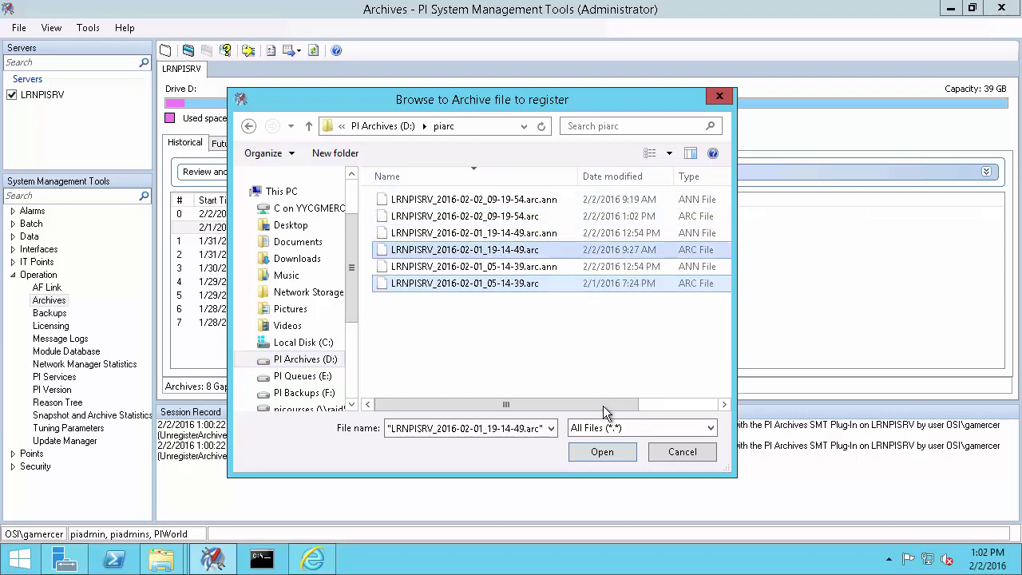
{"action": "left_click", "coordinate": [613, 451]}
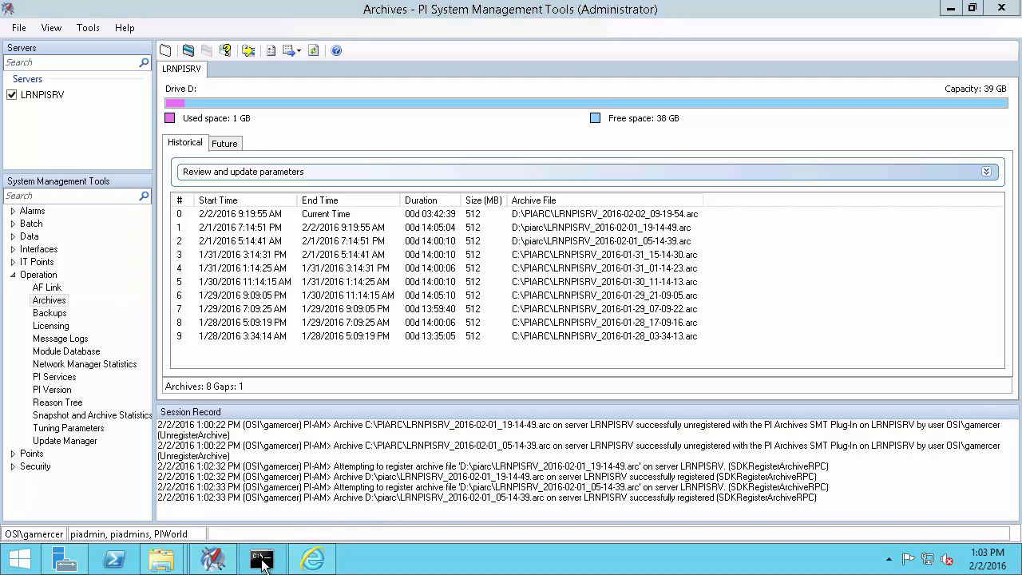
{"action": "right_click", "coordinate": [265, 558], "text": "shift"}
- Open an administrator Command Prompt and change to the %PISERVER%ADM folder
{"action": "left_click", "coordinate": [374, 320]}
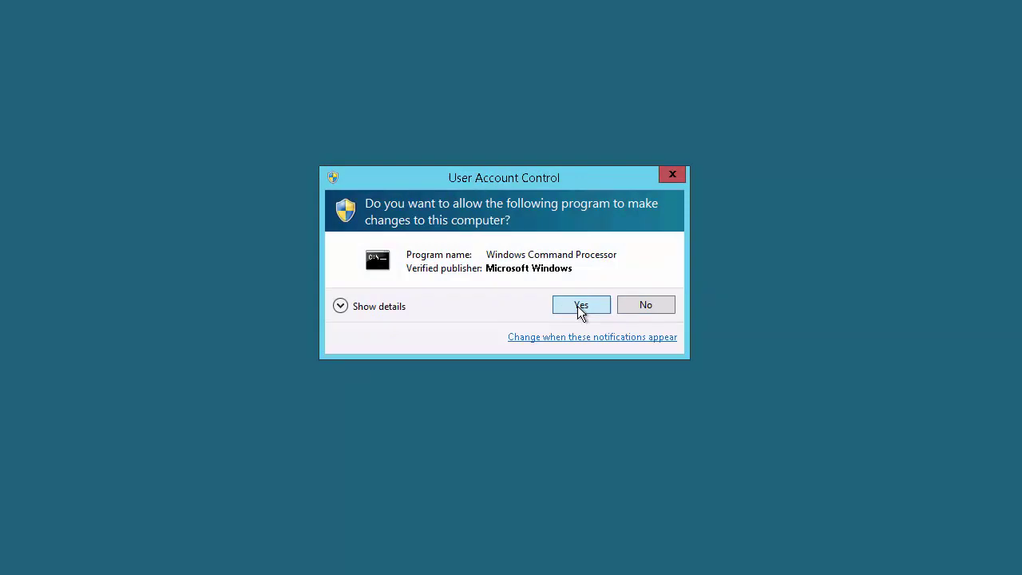
{"action": "left_click", "coordinate": [577, 308]}
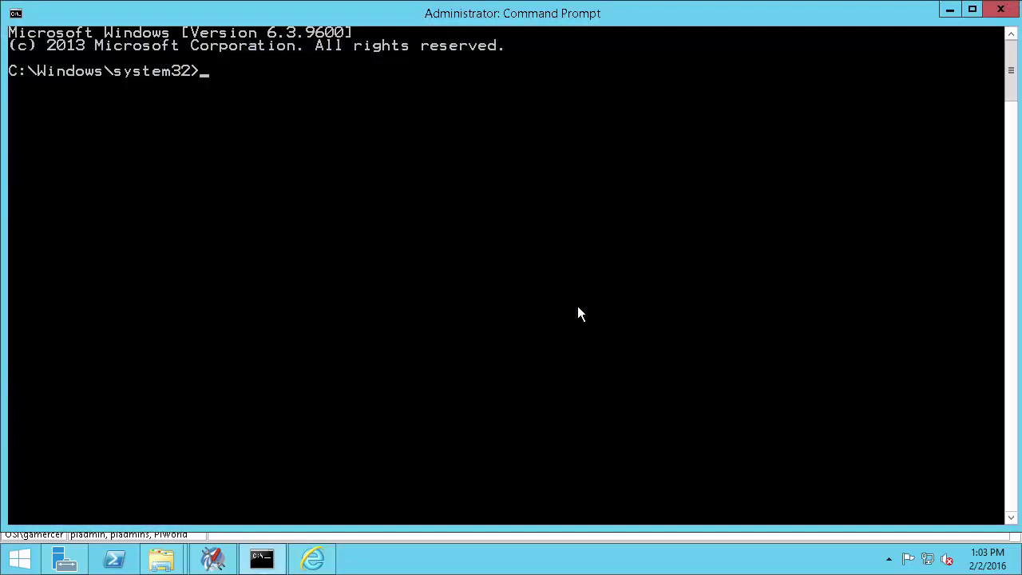
{"action": "type", "text": "CD"}
{"action": "type", "text": "D P"}
{"action": "key", "text": "BackSpace"}
{"action": "type", "text": "%PIS"}
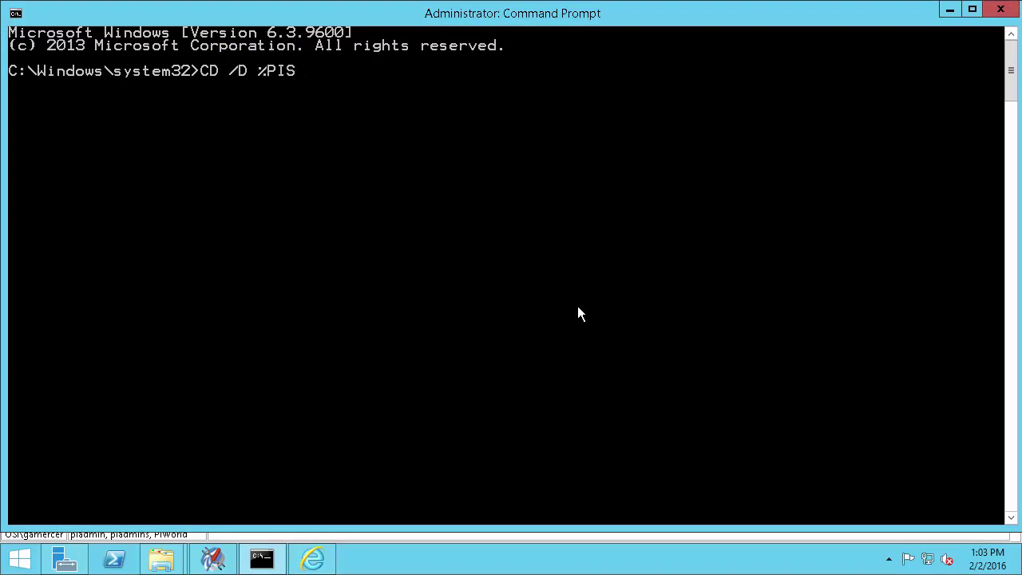
{"action": "type", "text": "ERVER%ADM"}
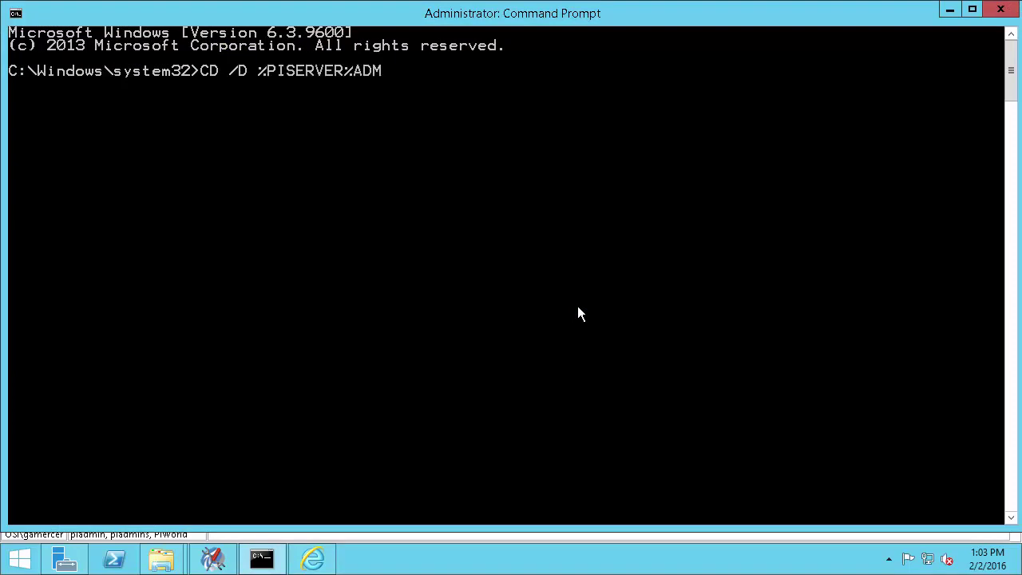
{"action": "key", "text": "Return"}
- Run PIARTOOL -? and review the usage syntax plus register and unregister commands
{"action": "type", "text": "PIAR"}
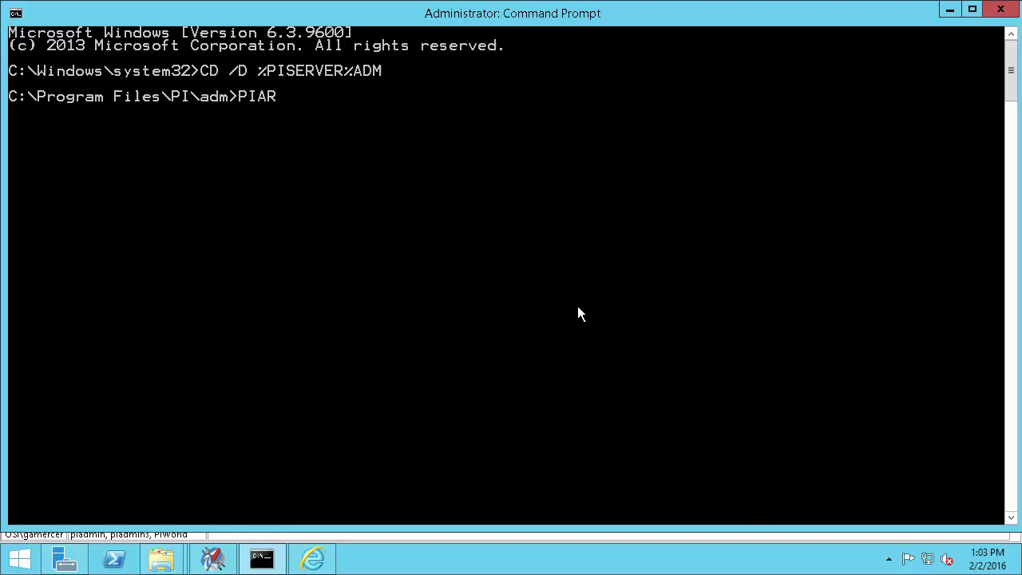
{"action": "type", "text": "TOOL"}
{"action": "type", "text": " -"}
{"action": "type", "text": "?"}
{"action": "key", "text": "Return"}
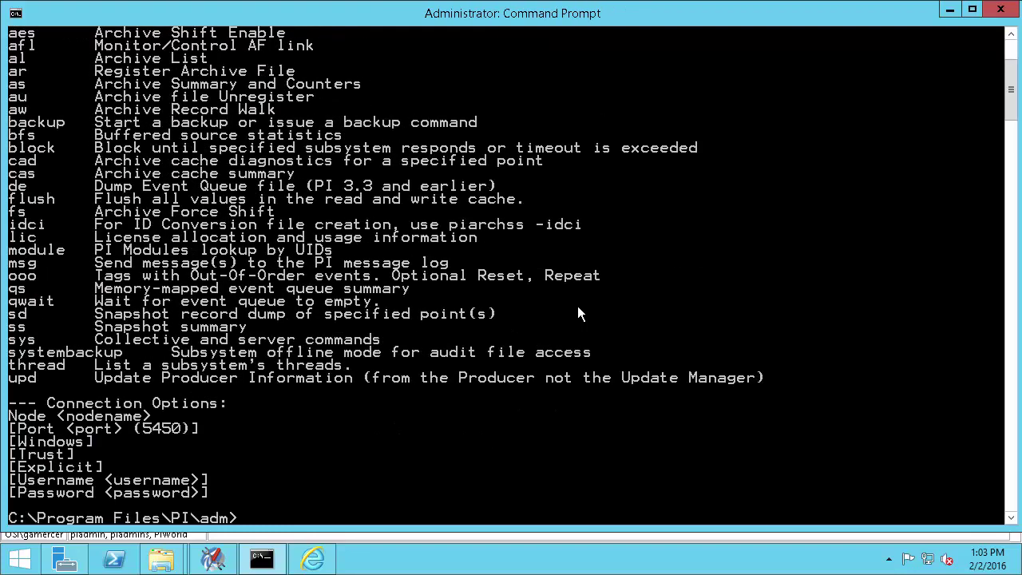
{"action": "scroll", "coordinate": [578, 307], "scroll_direction": "up", "scroll_amount": 3}
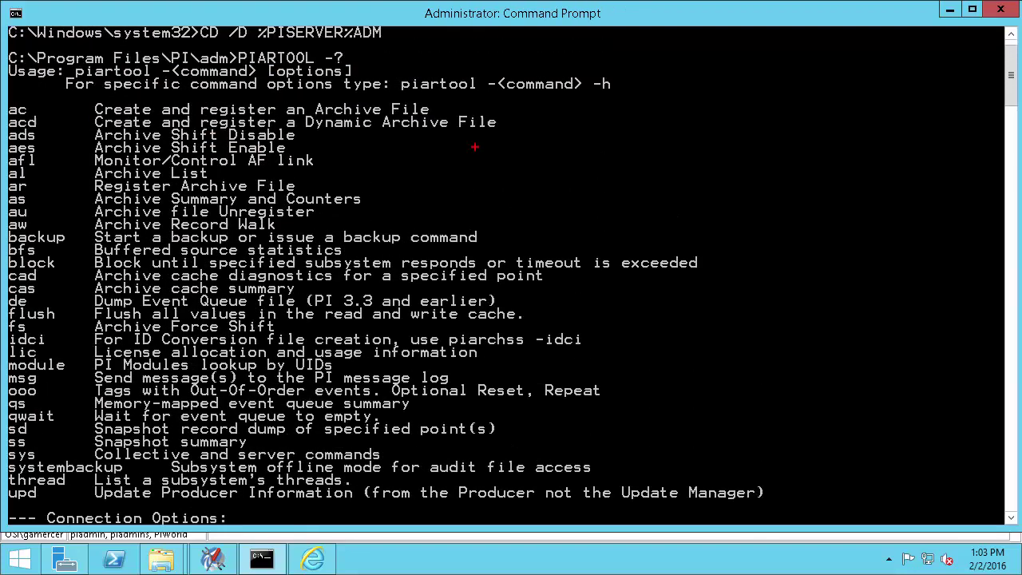
{"action": "left_click_drag", "start_coordinate": [365, 59], "coordinate": [67, 78]}
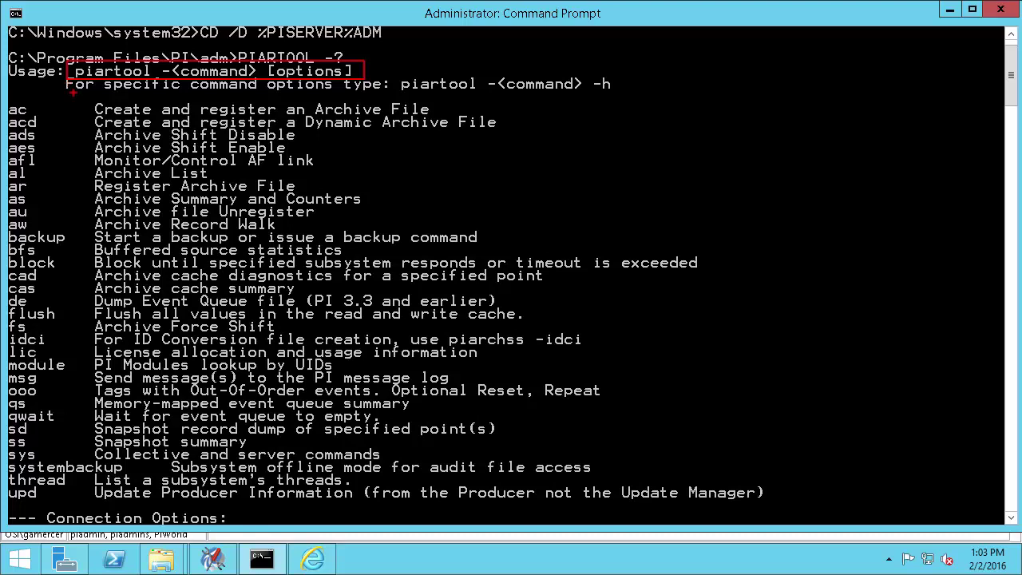
{"action": "left_click_drag", "start_coordinate": [306, 184], "coordinate": [397, 184]}
{"action": "left_click_drag", "start_coordinate": [325, 212], "coordinate": [422, 212]}
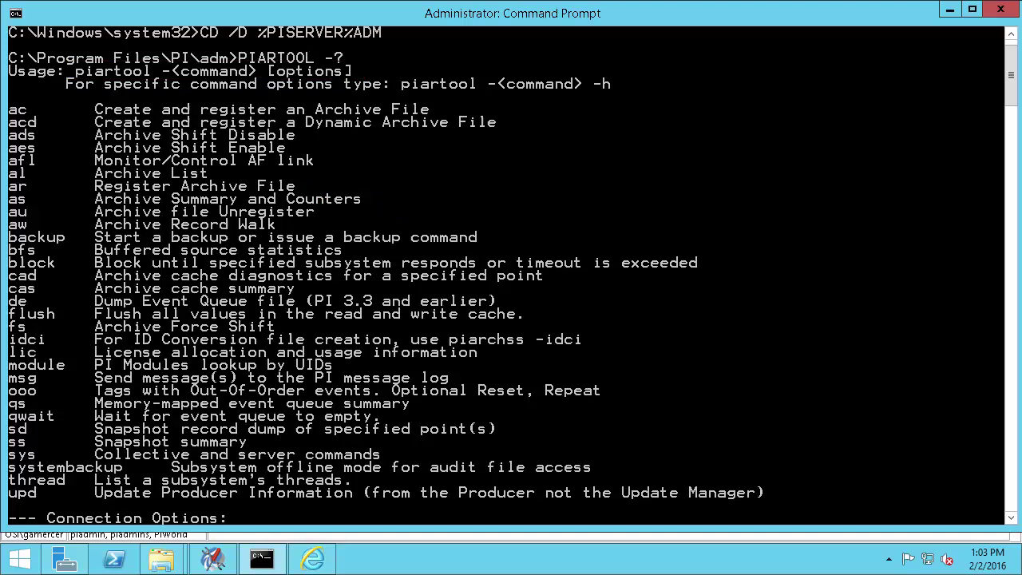
- Clear the console and unregister all C:\PIARC archives with PIARTOOL -AU C:\PIARC\*
{"action": "type", "text": "CLS"}
{"action": "key", "text": "Return"}
{"action": "type", "text": "PI"}
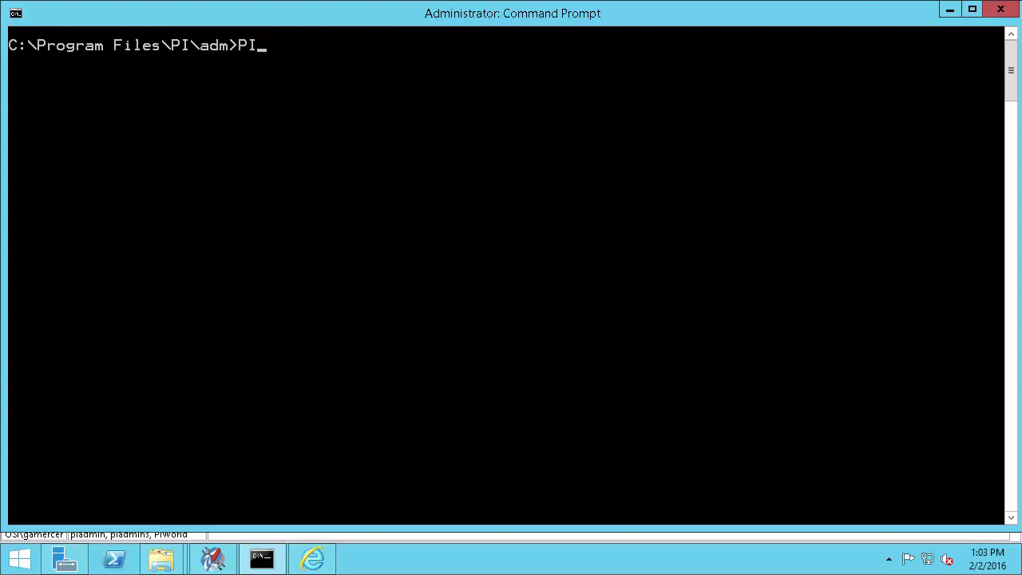
{"action": "type", "text": "ARTOOL "}
{"action": "type", "text": "-AU "}
{"action": "type", "text": "C:\\"}
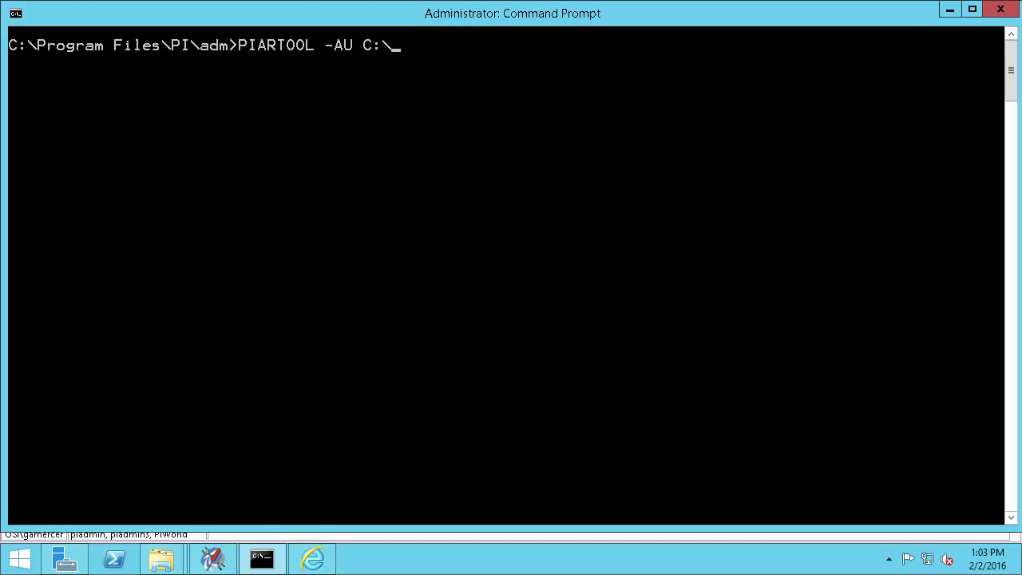
{"action": "type", "text": "PIARC"}
{"action": "type", "text": "\\*"}
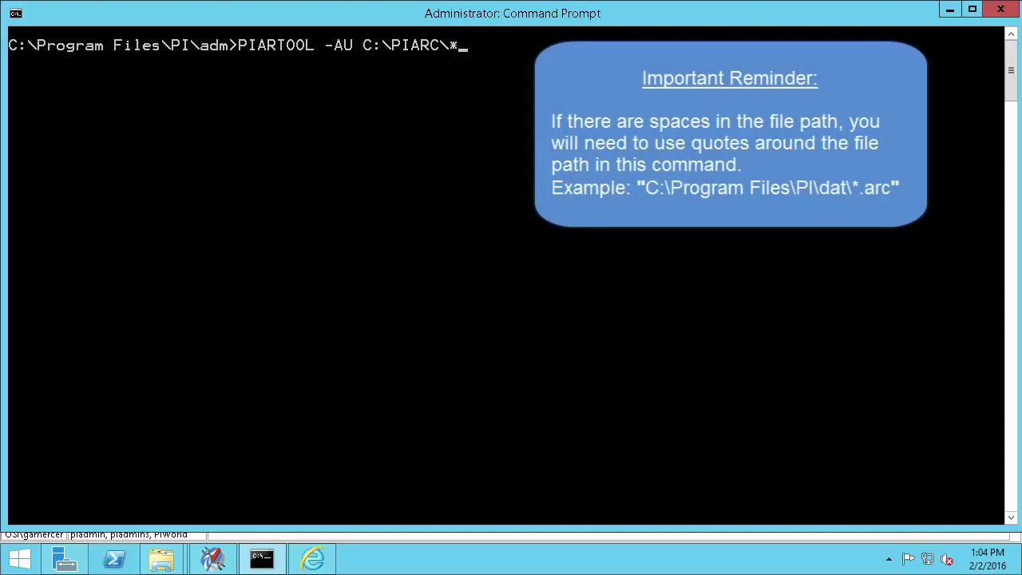
{"action": "key", "text": "Return"}
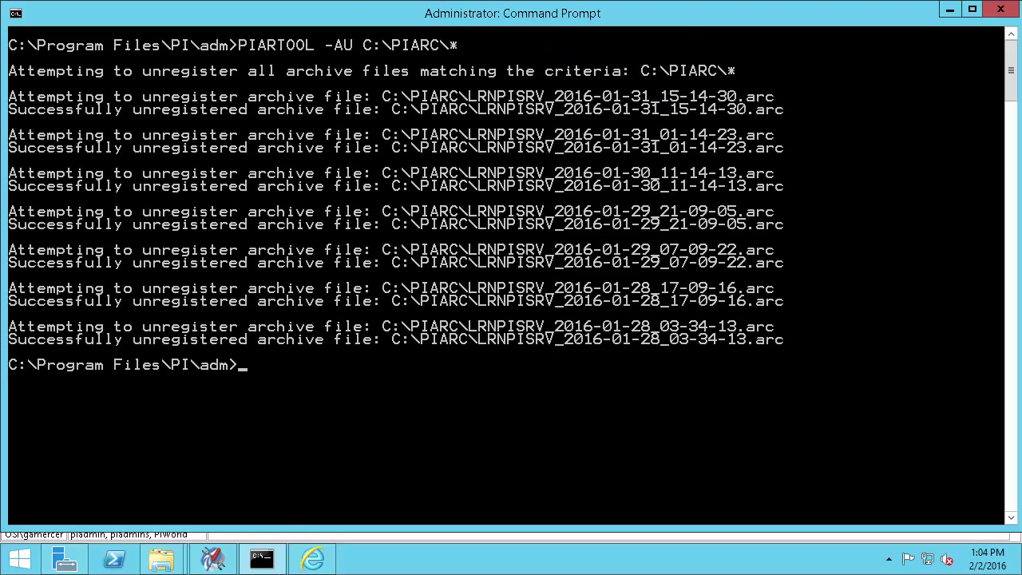
- Refresh the SMT archive list so only the three drive-D archives remain
{"action": "left_click", "coordinate": [221, 561]}
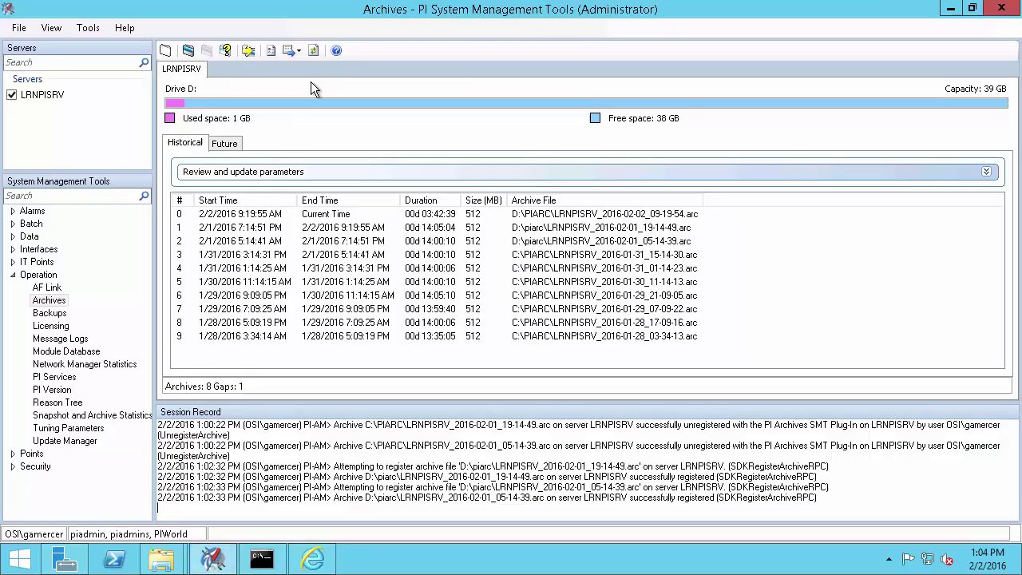
{"action": "left_click", "coordinate": [313, 51]}
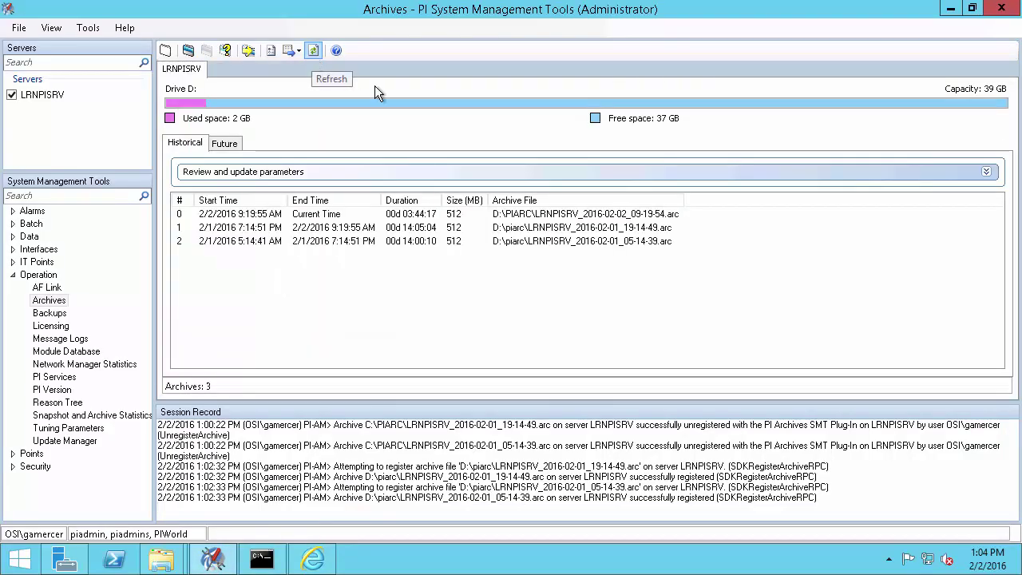
{"action": "left_click_drag", "start_coordinate": [676, 254], "coordinate": [335, 356]}
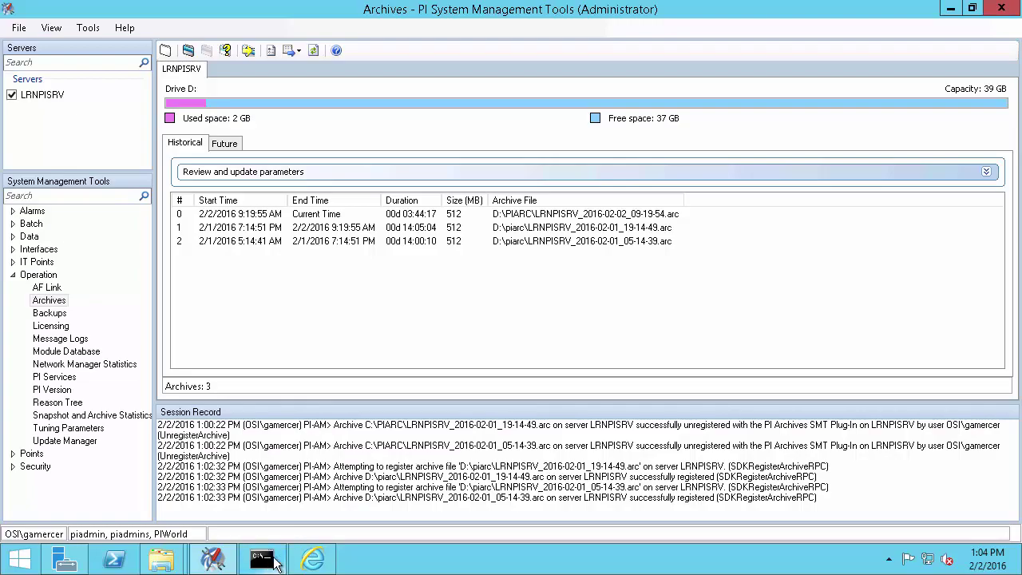
- Move all 14 files to drive D with MOVE C:\PIARC\* D:\PIARC\
{"action": "left_click", "coordinate": [274, 561]}
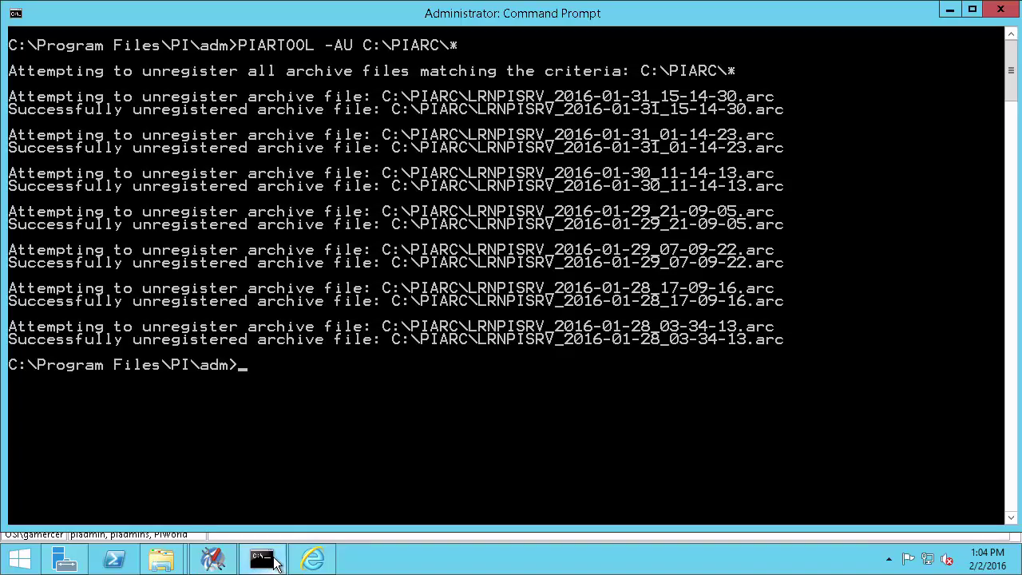
{"action": "type", "text": "MOVE C"}
{"action": "type", "text": ":\\PIARC"}
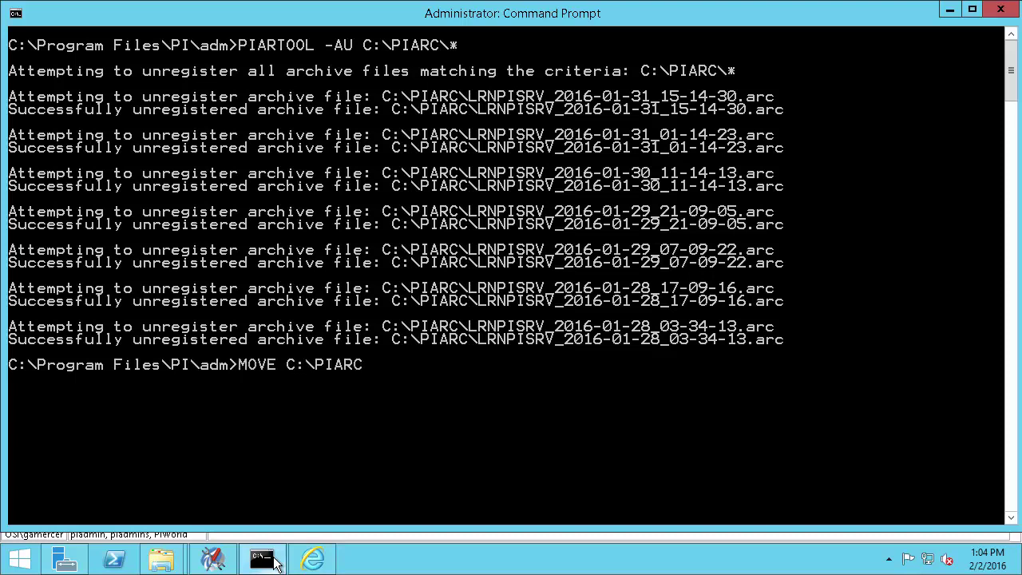
{"action": "type", "text": "\\*"}
{"action": "type", "text": " D"}
{"action": "type", "text": ":\\PIARC"}
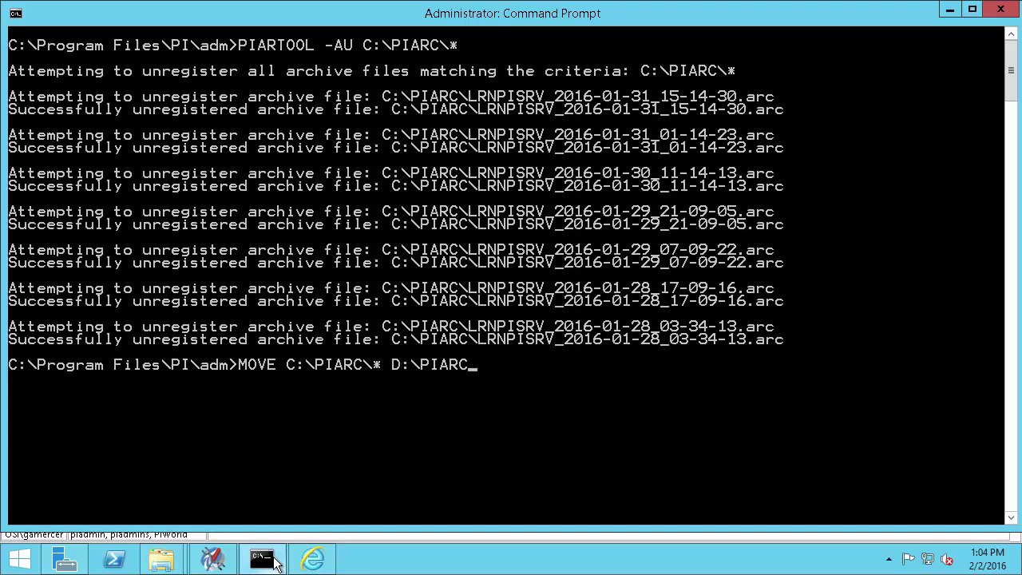
{"action": "type", "text": "\\"}
{"action": "key", "text": "Return"}
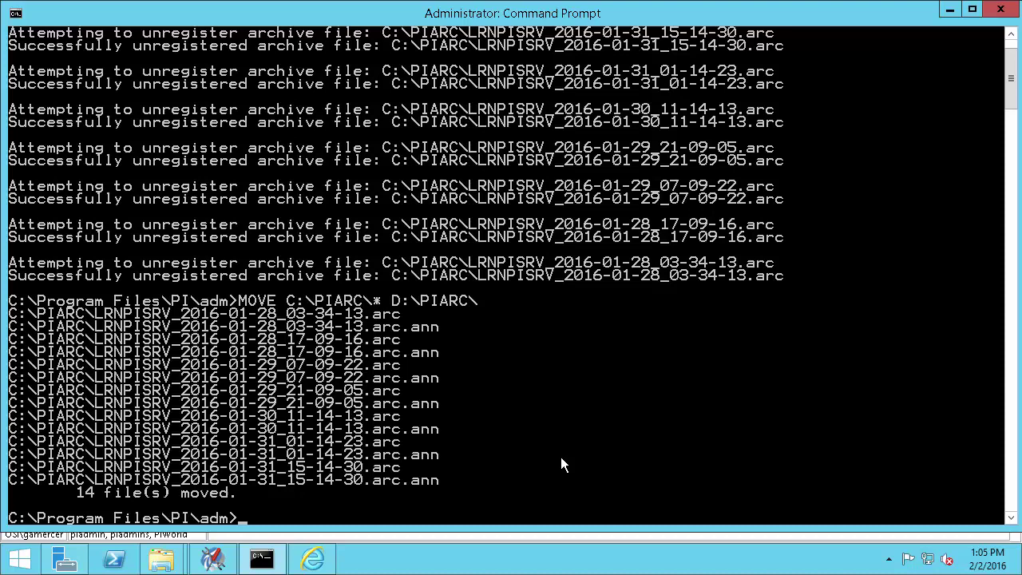
{"action": "scroll", "coordinate": [561, 460], "scroll_direction": "down", "scroll_amount": 2}
{"action": "scroll", "coordinate": [561, 460], "scroll_direction": "down", "scroll_amount": 3}
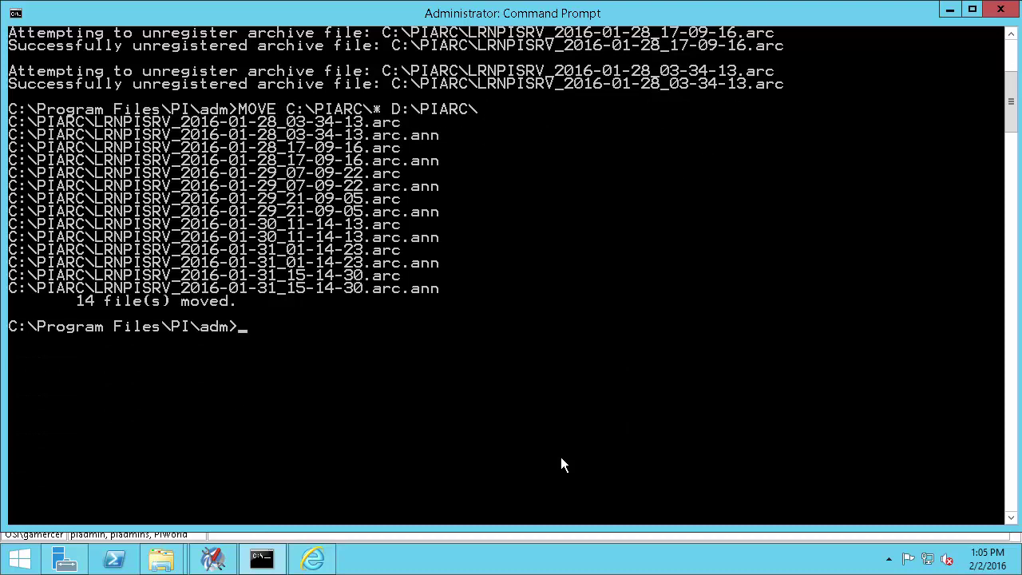
{"action": "scroll", "coordinate": [561, 460], "scroll_direction": "down", "scroll_amount": 2}
{"action": "scroll", "coordinate": [561, 457], "scroll_direction": "down", "scroll_amount": 3}
- Run PIARTOOL -AR D:\PIARC\* to register the seven moved archives; three were already registered
{"action": "type", "text": "P"}
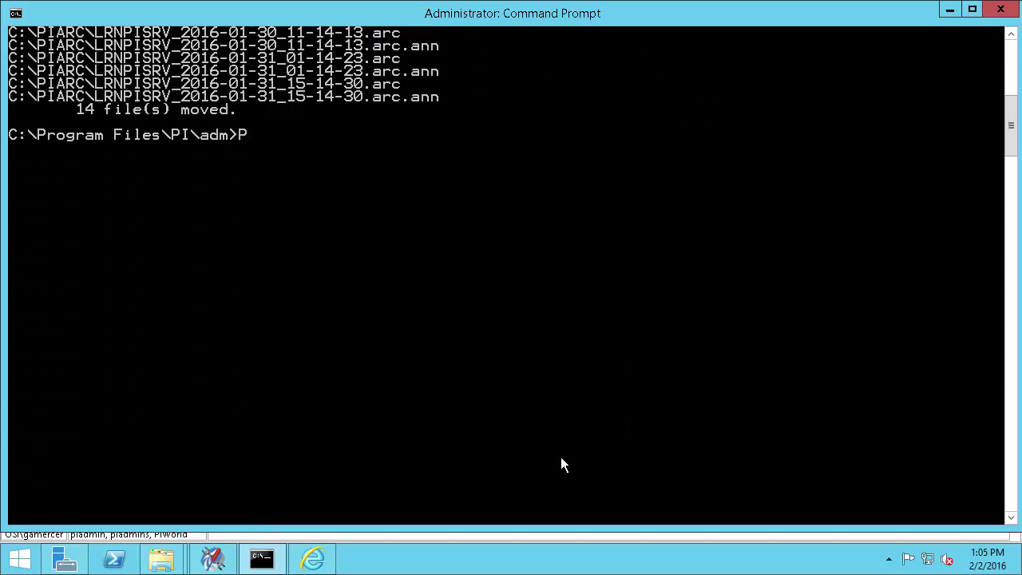
{"action": "type", "text": "IARTOOL -AR"}
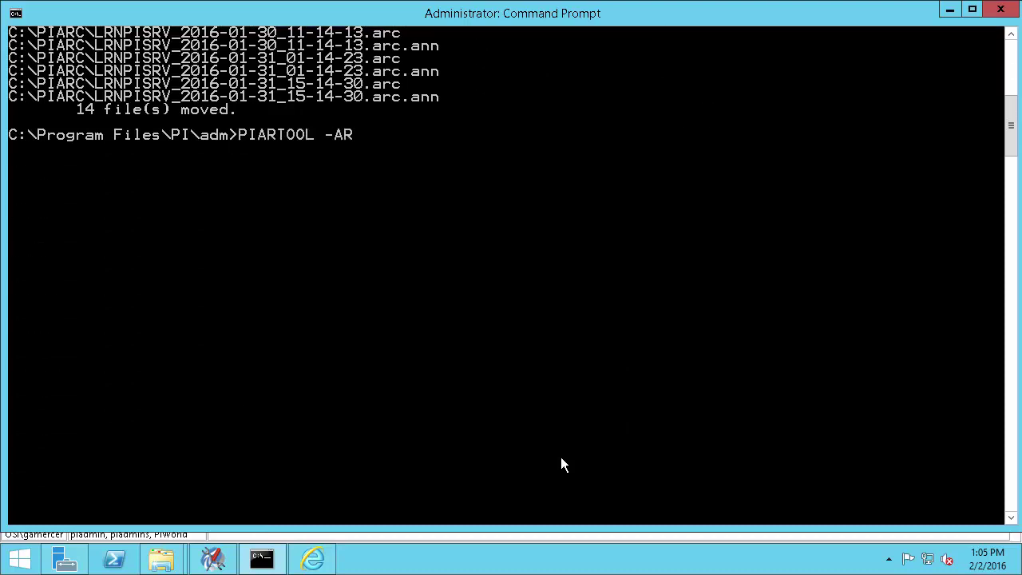
{"action": "type", "text": " D:\\PIARC"}
{"action": "type", "text": "\\*"}
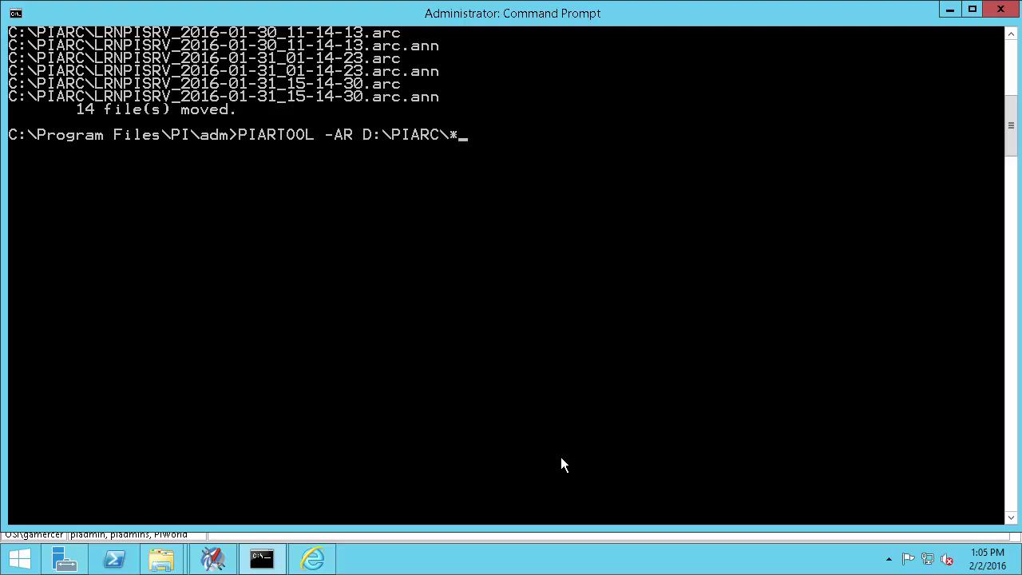
{"action": "key", "text": "Return"}
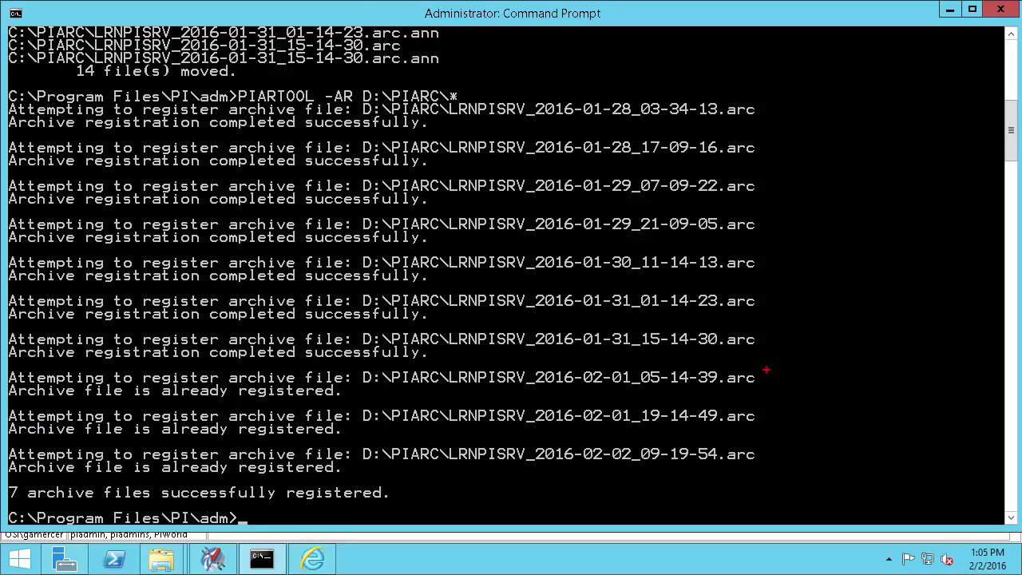
{"action": "left_click_drag", "start_coordinate": [765, 370], "coordinate": [8, 102]}
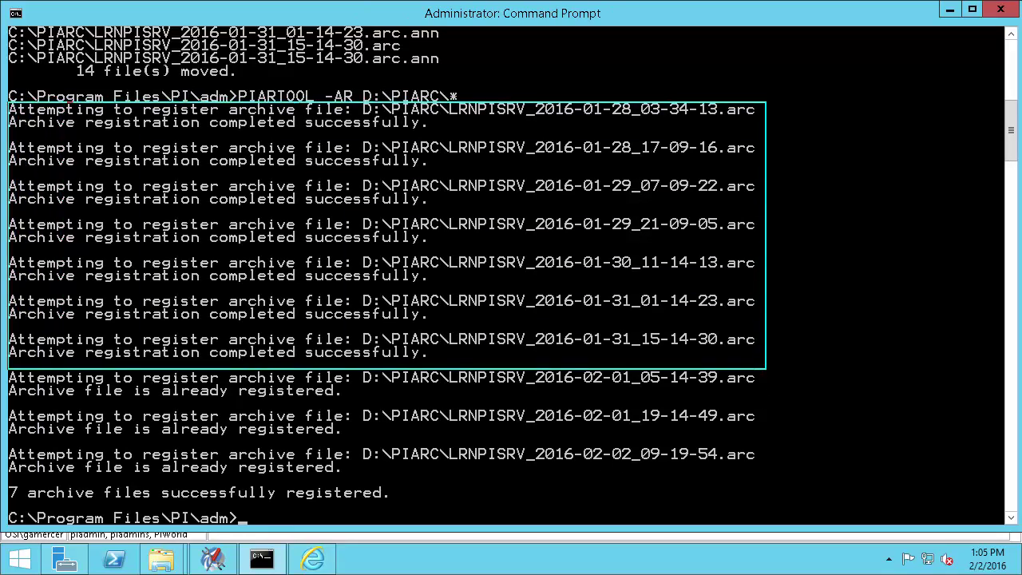
{"action": "key", "text": "Escape"}
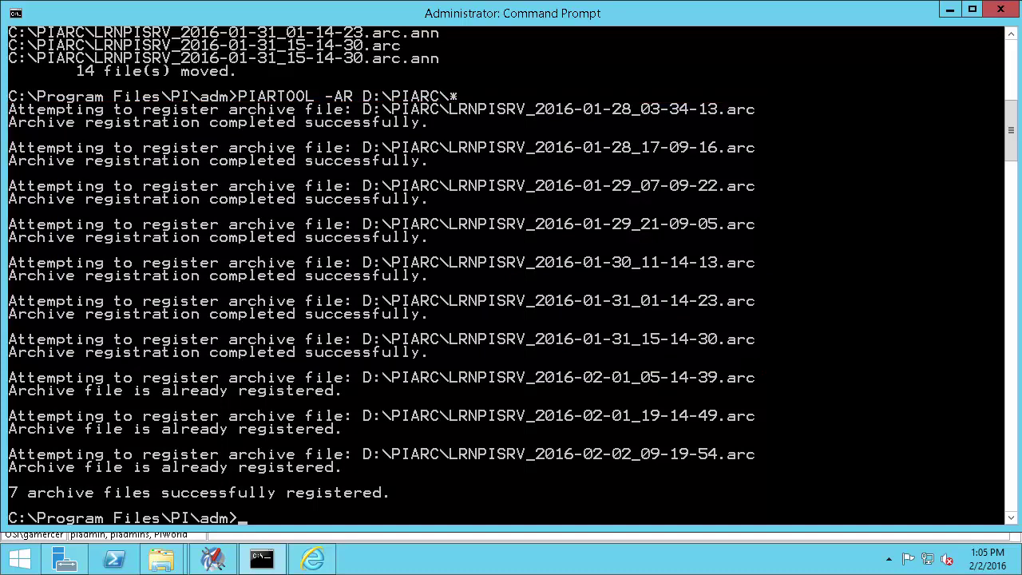
- Refresh the archive list and unregister the oldest archive, dated 1/28/2016 3:34:14 AM
{"action": "left_click", "coordinate": [222, 563]}
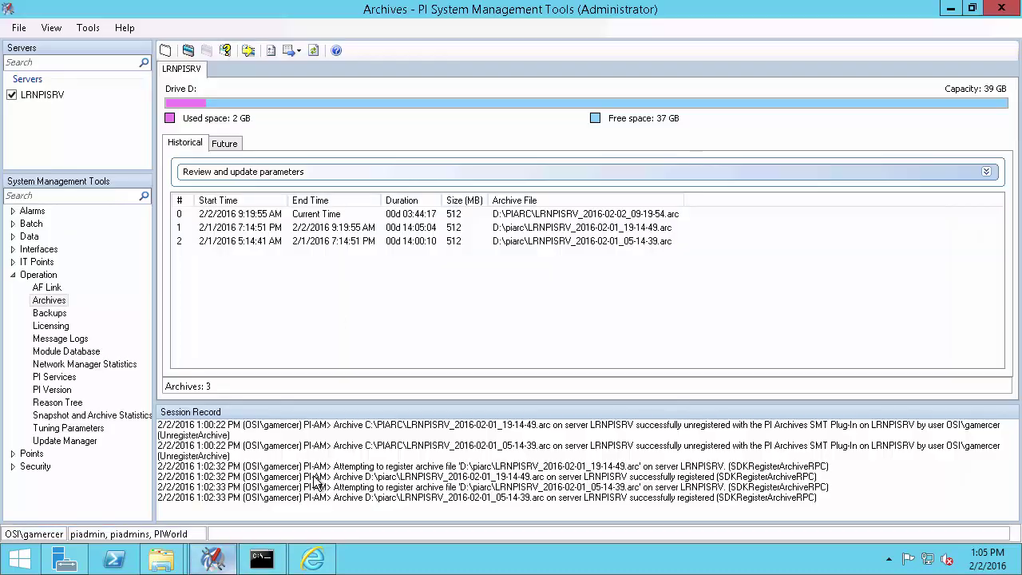
{"action": "left_click", "coordinate": [313, 51]}
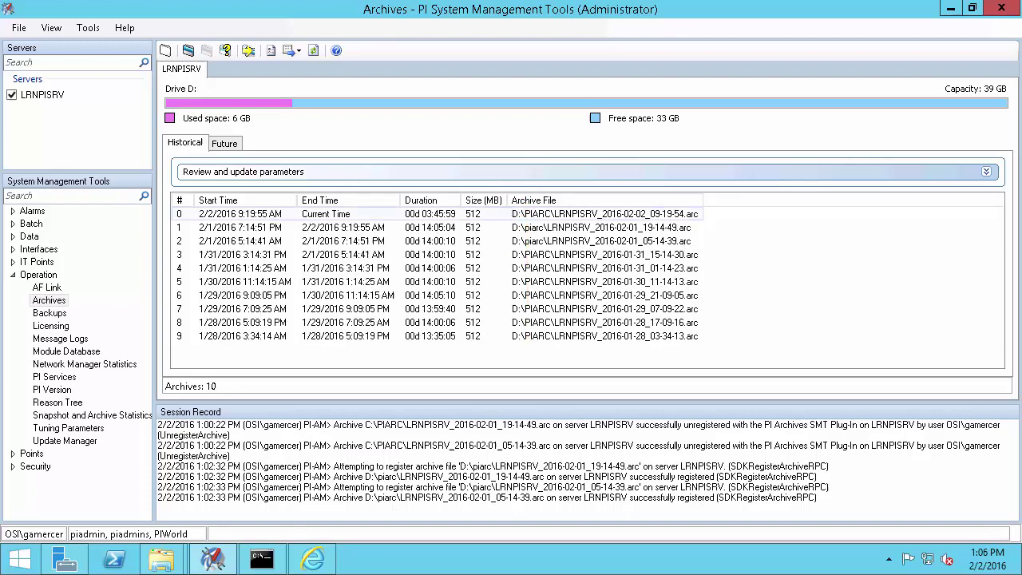
{"action": "left_click", "coordinate": [483, 336]}
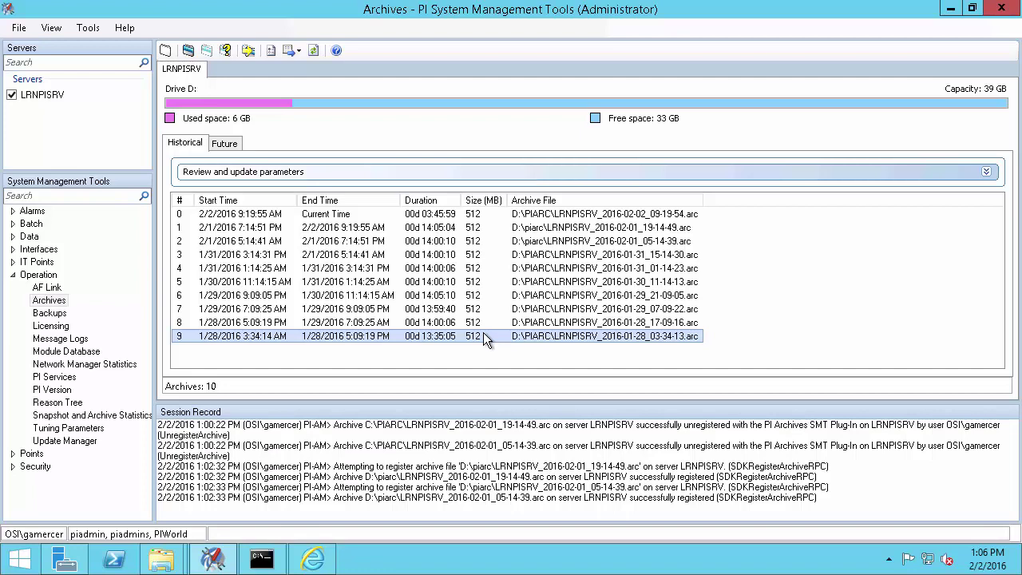
{"action": "right_click", "coordinate": [483, 336]}
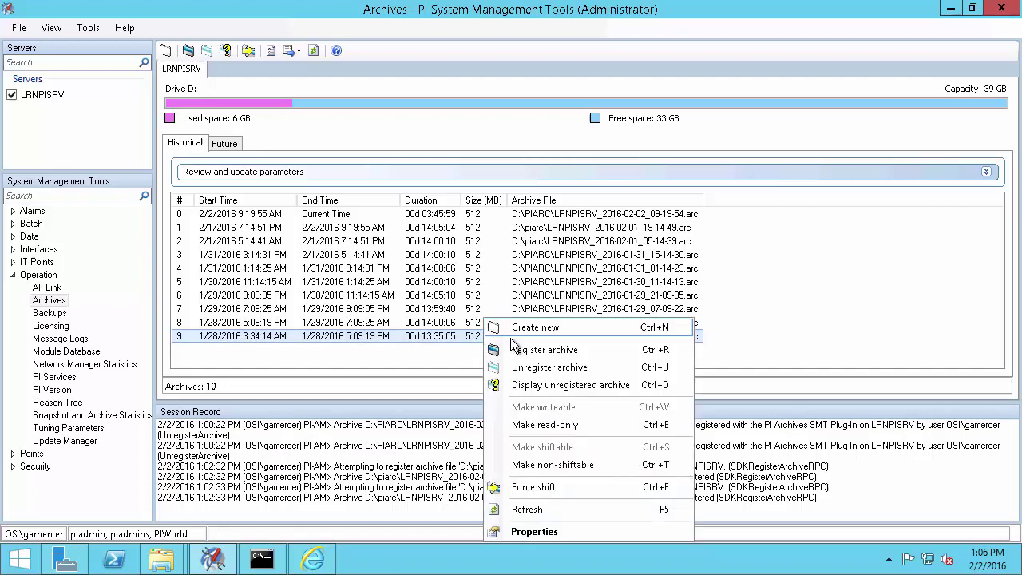
{"action": "left_click", "coordinate": [550, 366]}
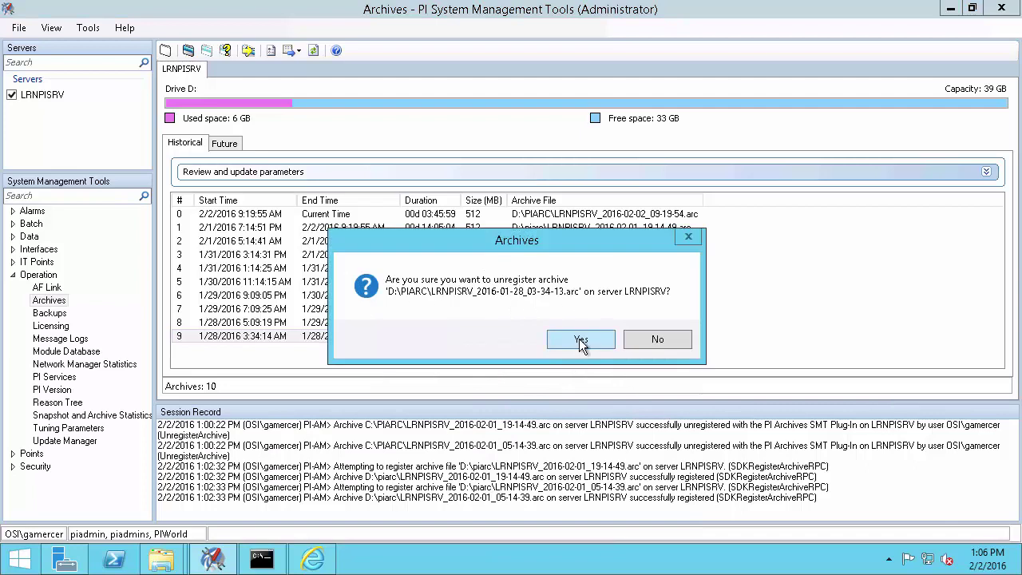
{"action": "left_click", "coordinate": [581, 340]}
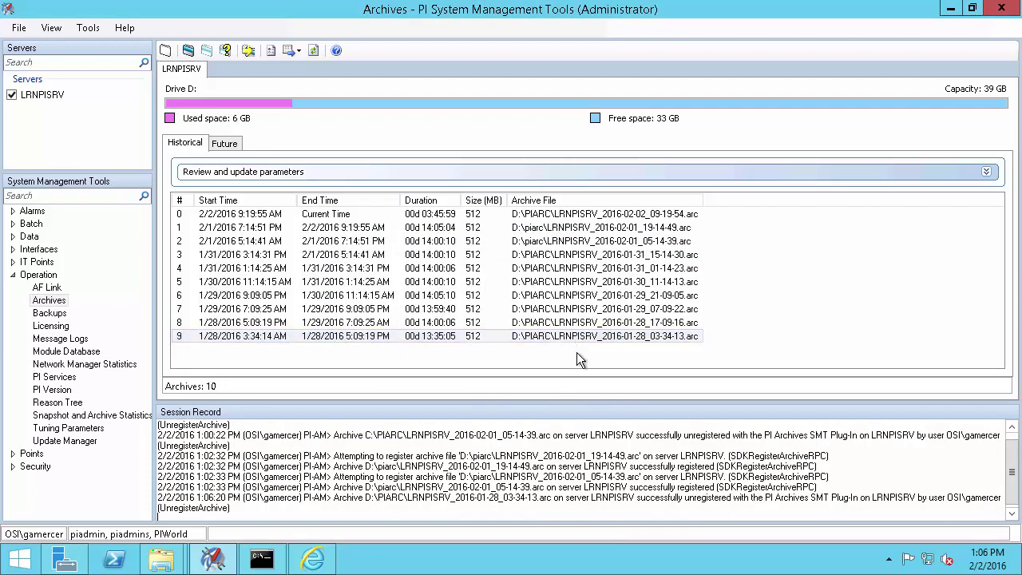
- Cut the 2016-01-28_03-34-13 archive and its .ann file from D:\piarc
{"action": "left_click", "coordinate": [162, 561]}
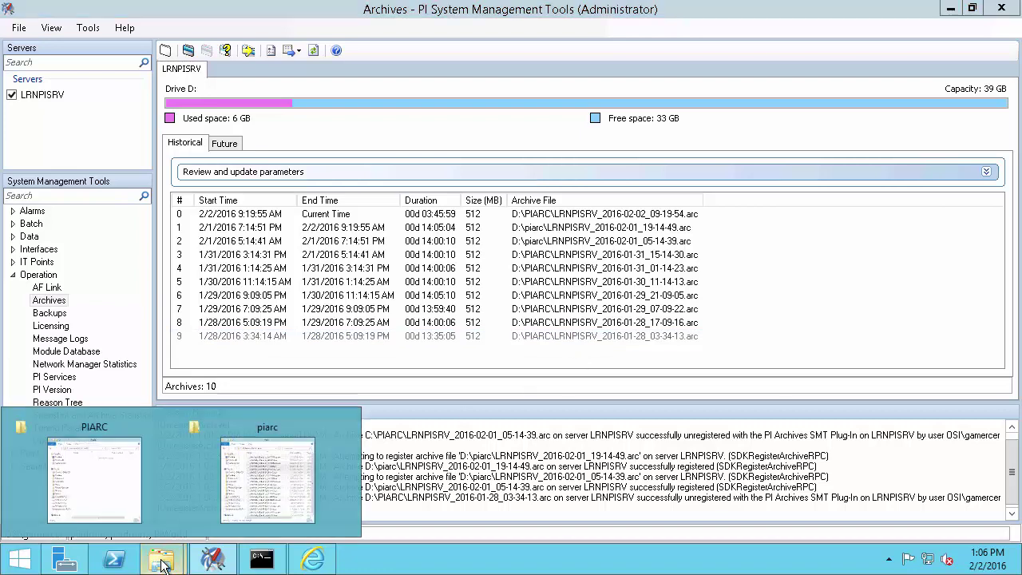
{"action": "left_click", "coordinate": [266, 491]}
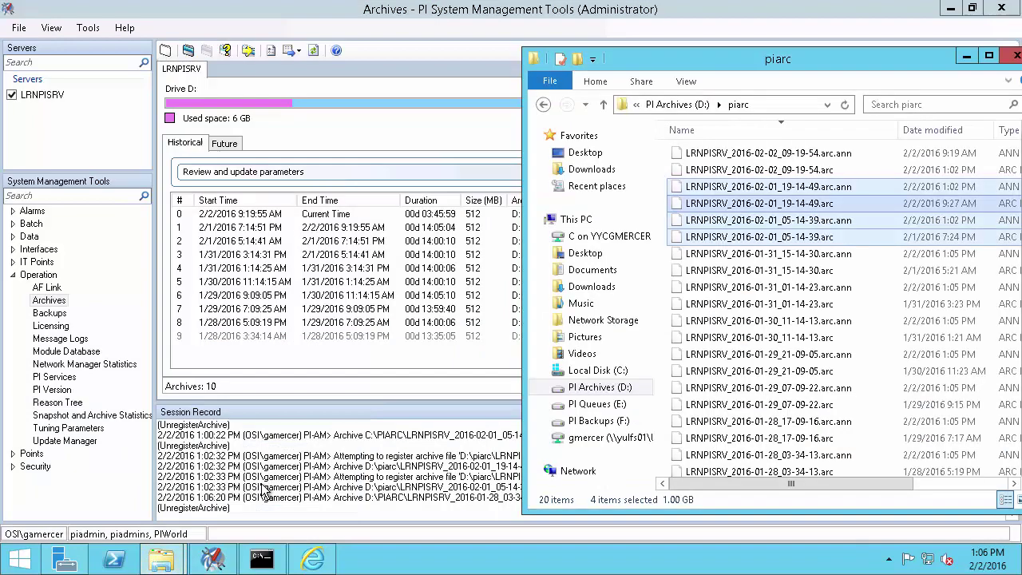
{"action": "left_click", "coordinate": [763, 471]}
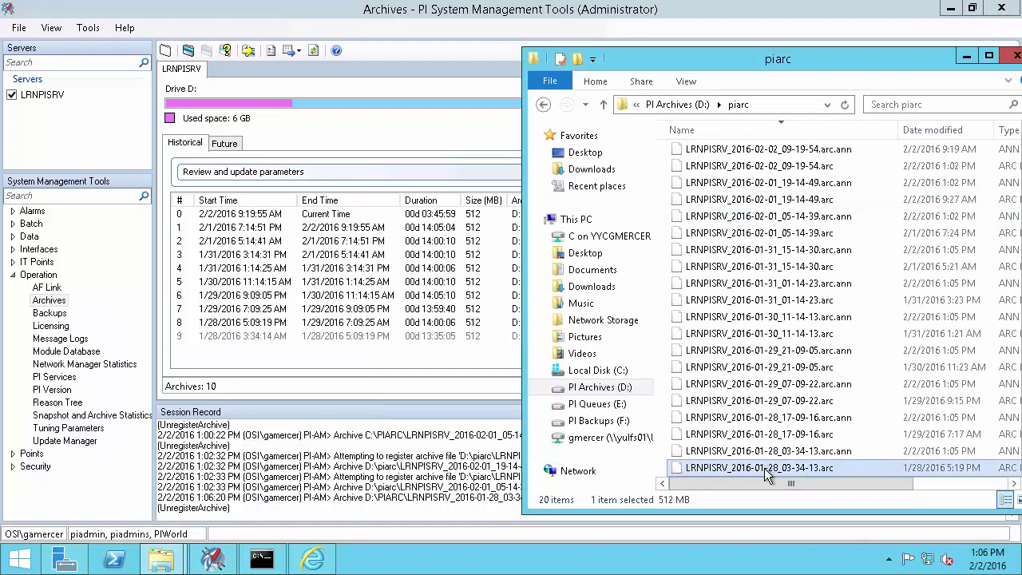
{"action": "left_click", "coordinate": [795, 452], "text": "ctrl"}
{"action": "right_click", "coordinate": [798, 456]}
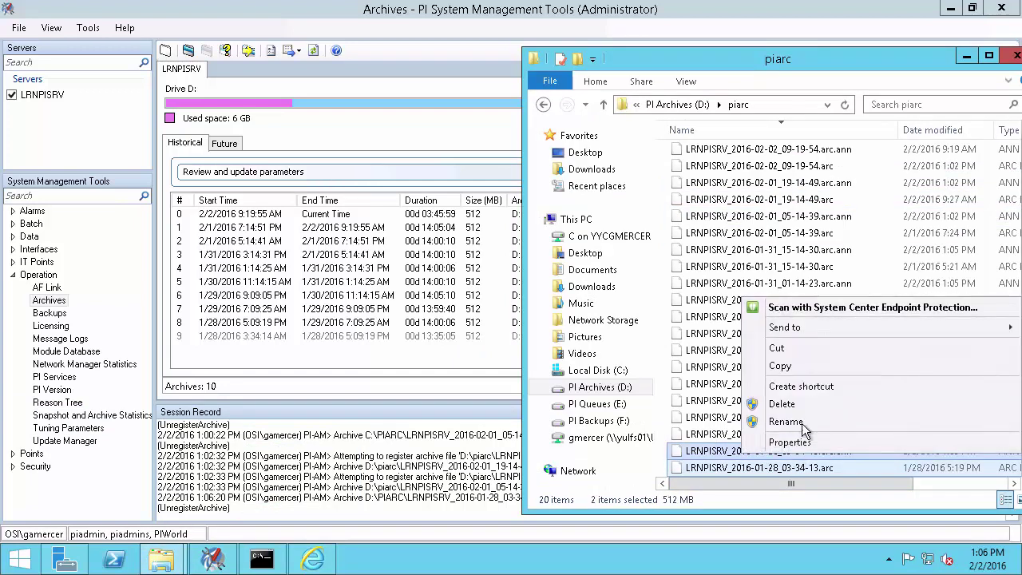
{"action": "left_click", "coordinate": [804, 350]}
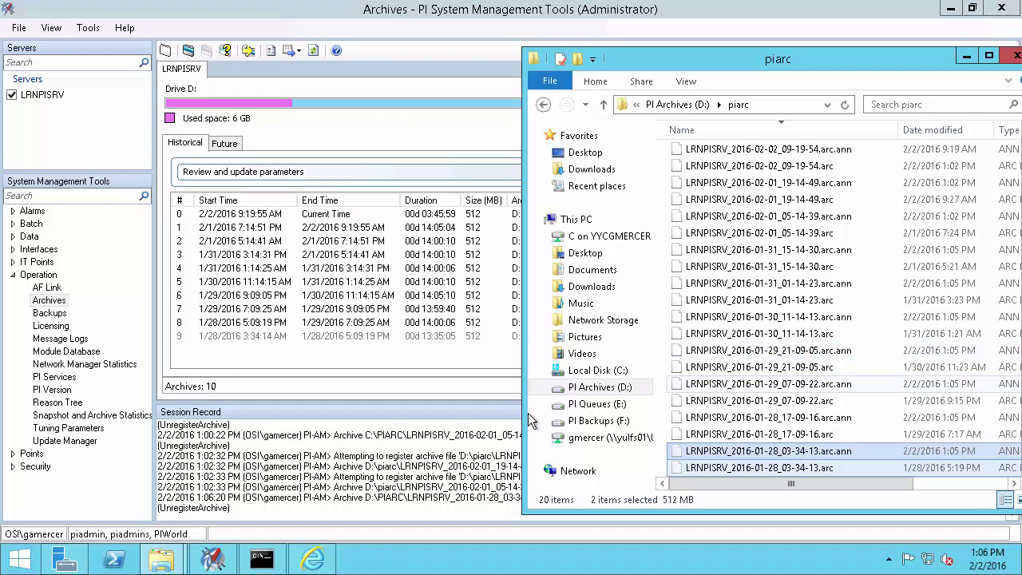
{"action": "mouse_move", "coordinate": [161, 559]}
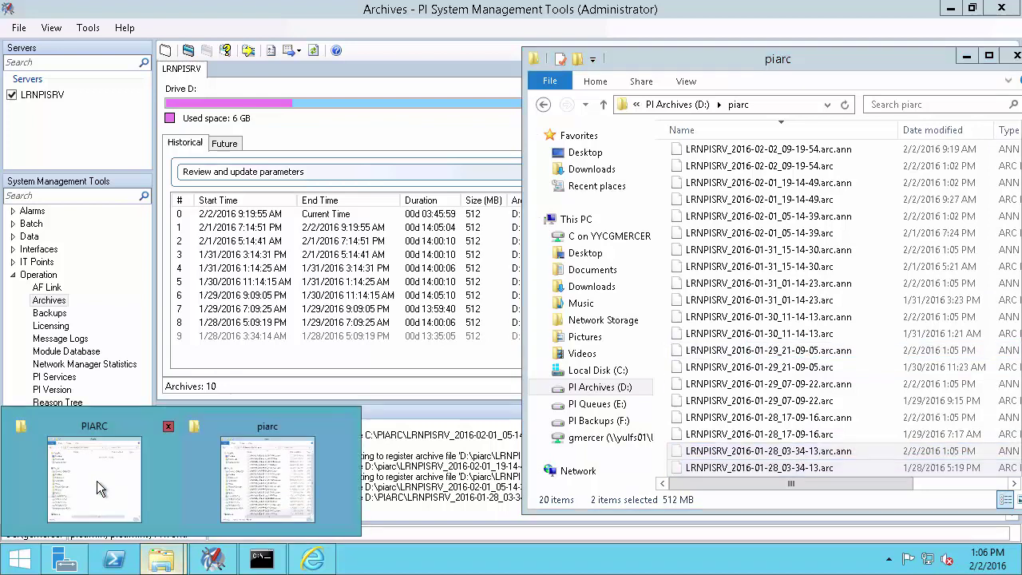
- Paste both files into Network Storage with administrator permission, then bring up the KB00482 article
{"action": "left_click", "coordinate": [94, 479]}
{"action": "left_click", "coordinate": [56, 224]}
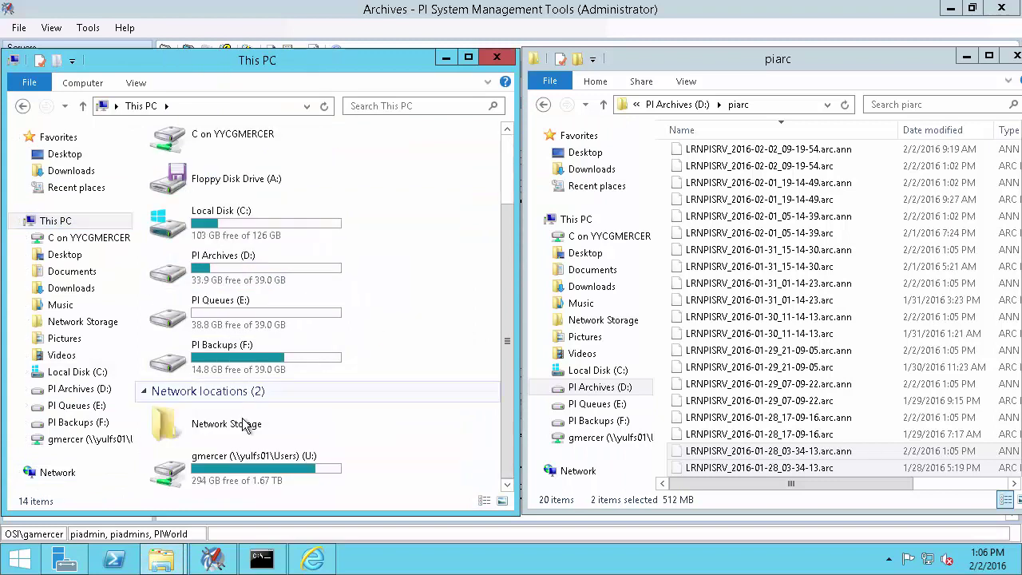
{"action": "left_click", "coordinate": [281, 434]}
{"action": "double_click", "coordinate": [281, 434]}
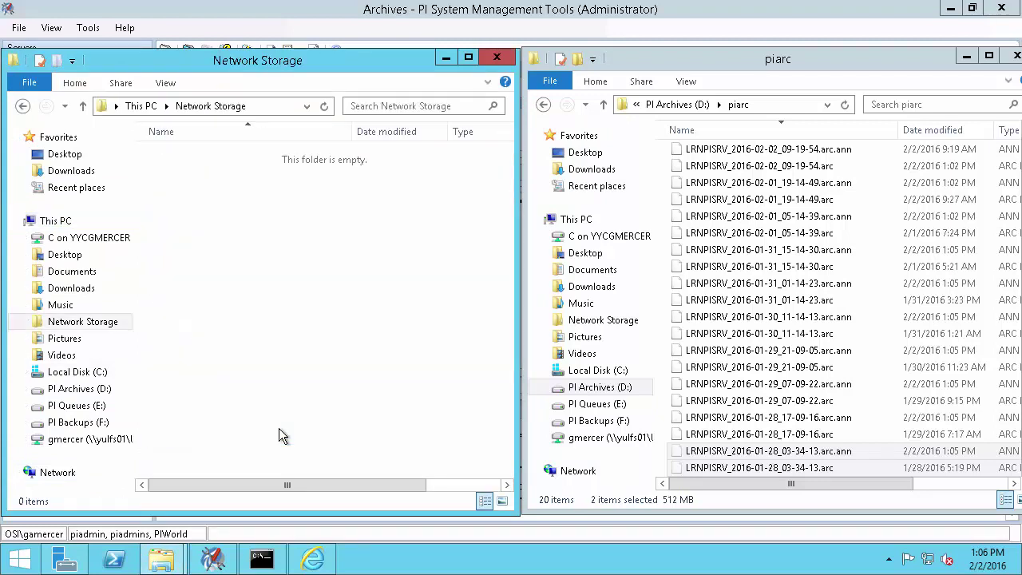
{"action": "right_click", "coordinate": [272, 250]}
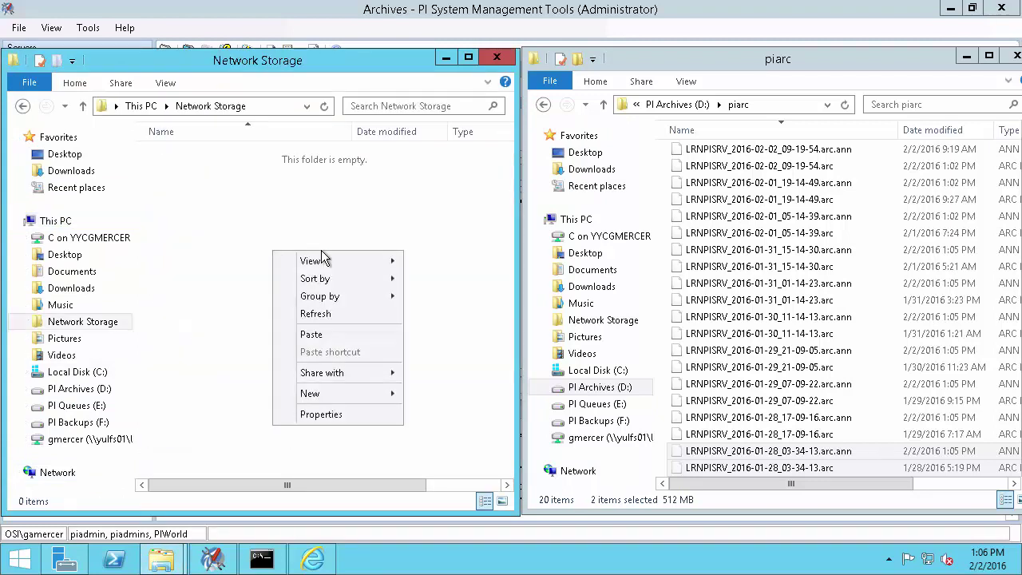
{"action": "left_click", "coordinate": [335, 339]}
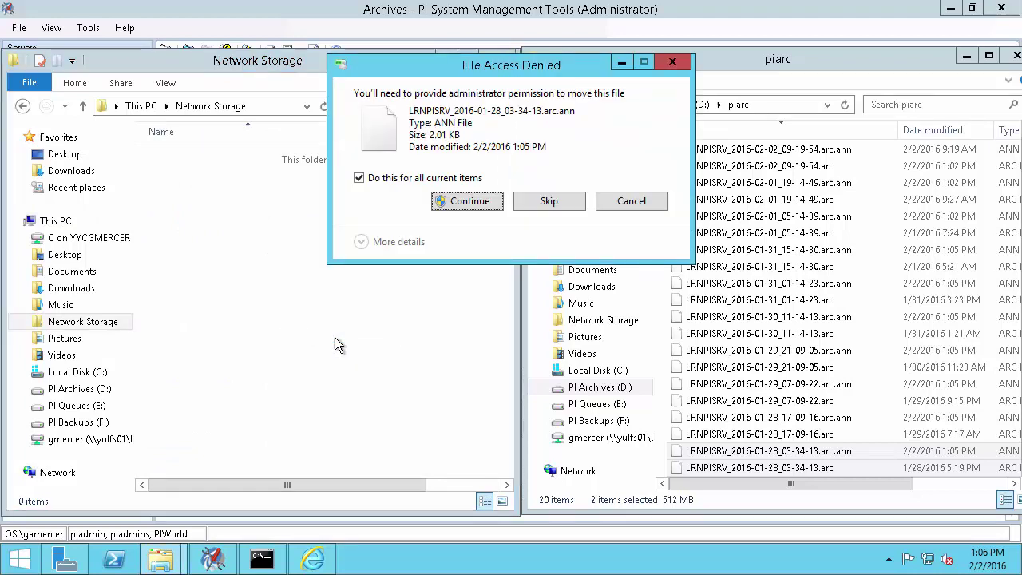
{"action": "key", "text": "Return"}
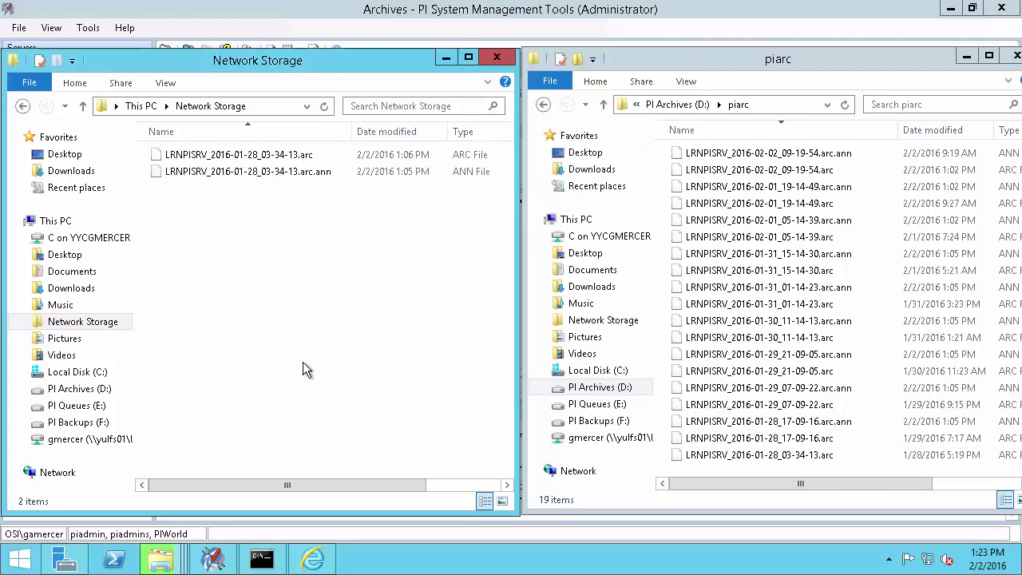
{"action": "left_click", "coordinate": [313, 559]}
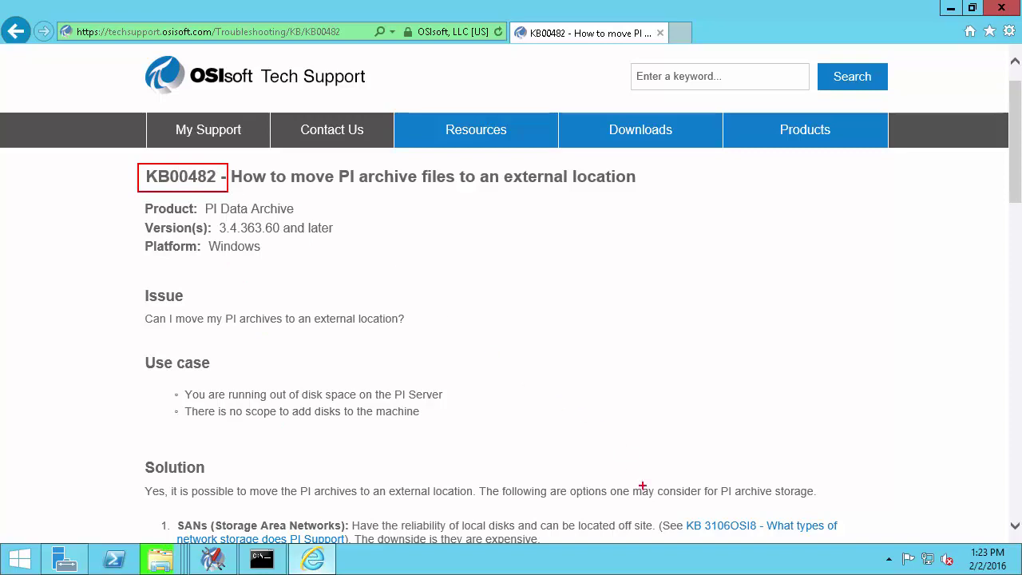
- Highlight the KB00482 reference to KB 3106OSI8 on supported network storage
{"action": "left_click_drag", "start_coordinate": [682, 513], "coordinate": [765, 535]}
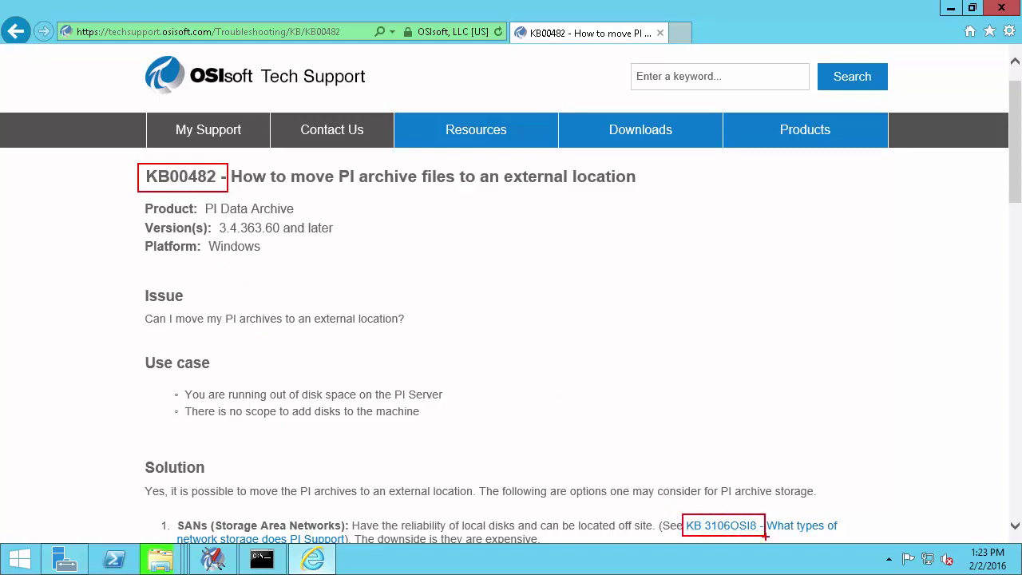
{"action": "left_click", "coordinate": [212, 559]}
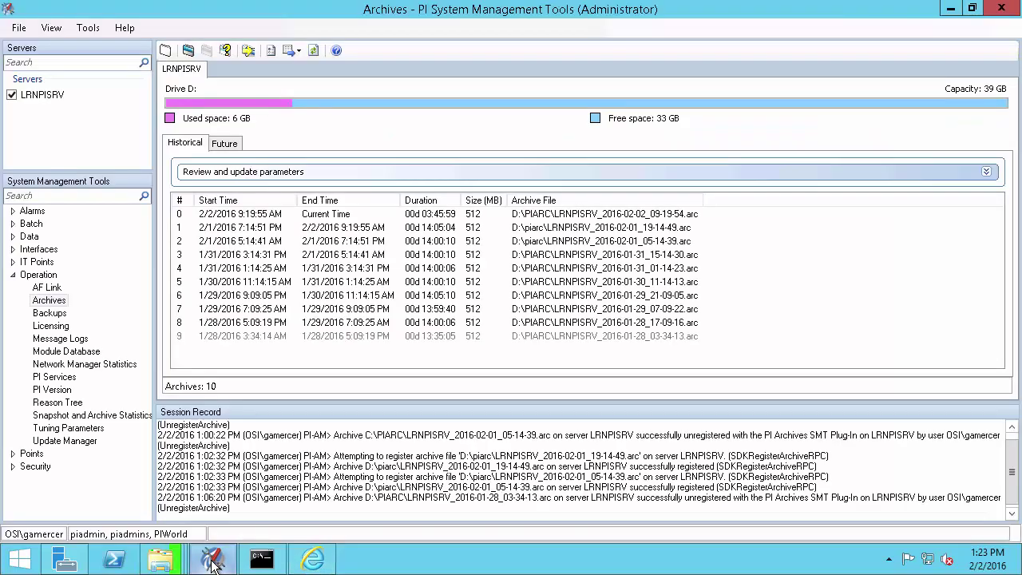